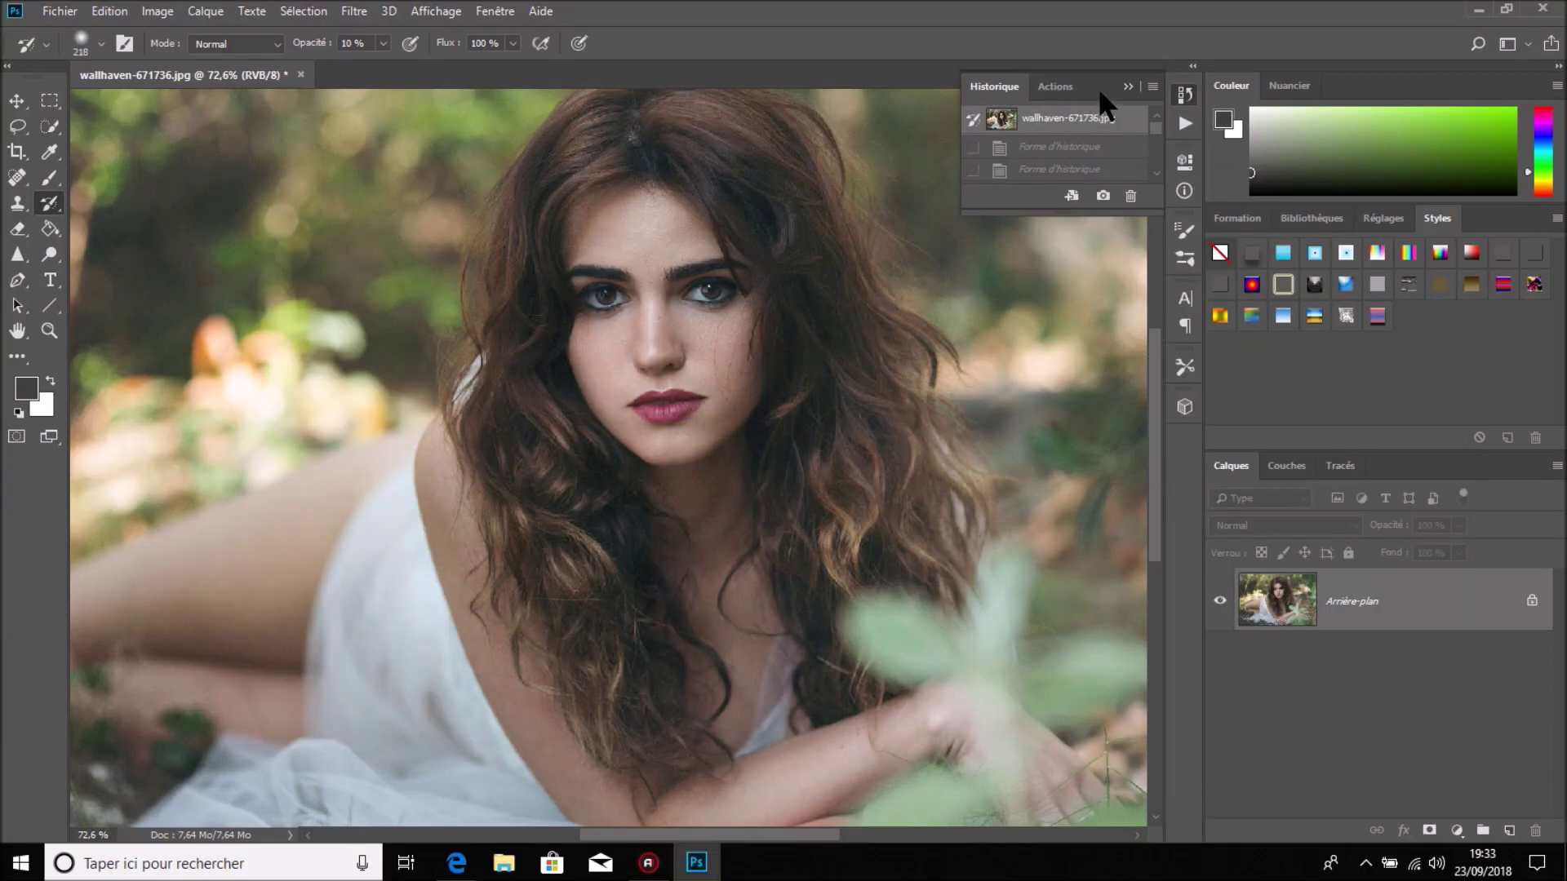
Step: Close the floating History/Actions panel covering the portrait
click(1127, 86)
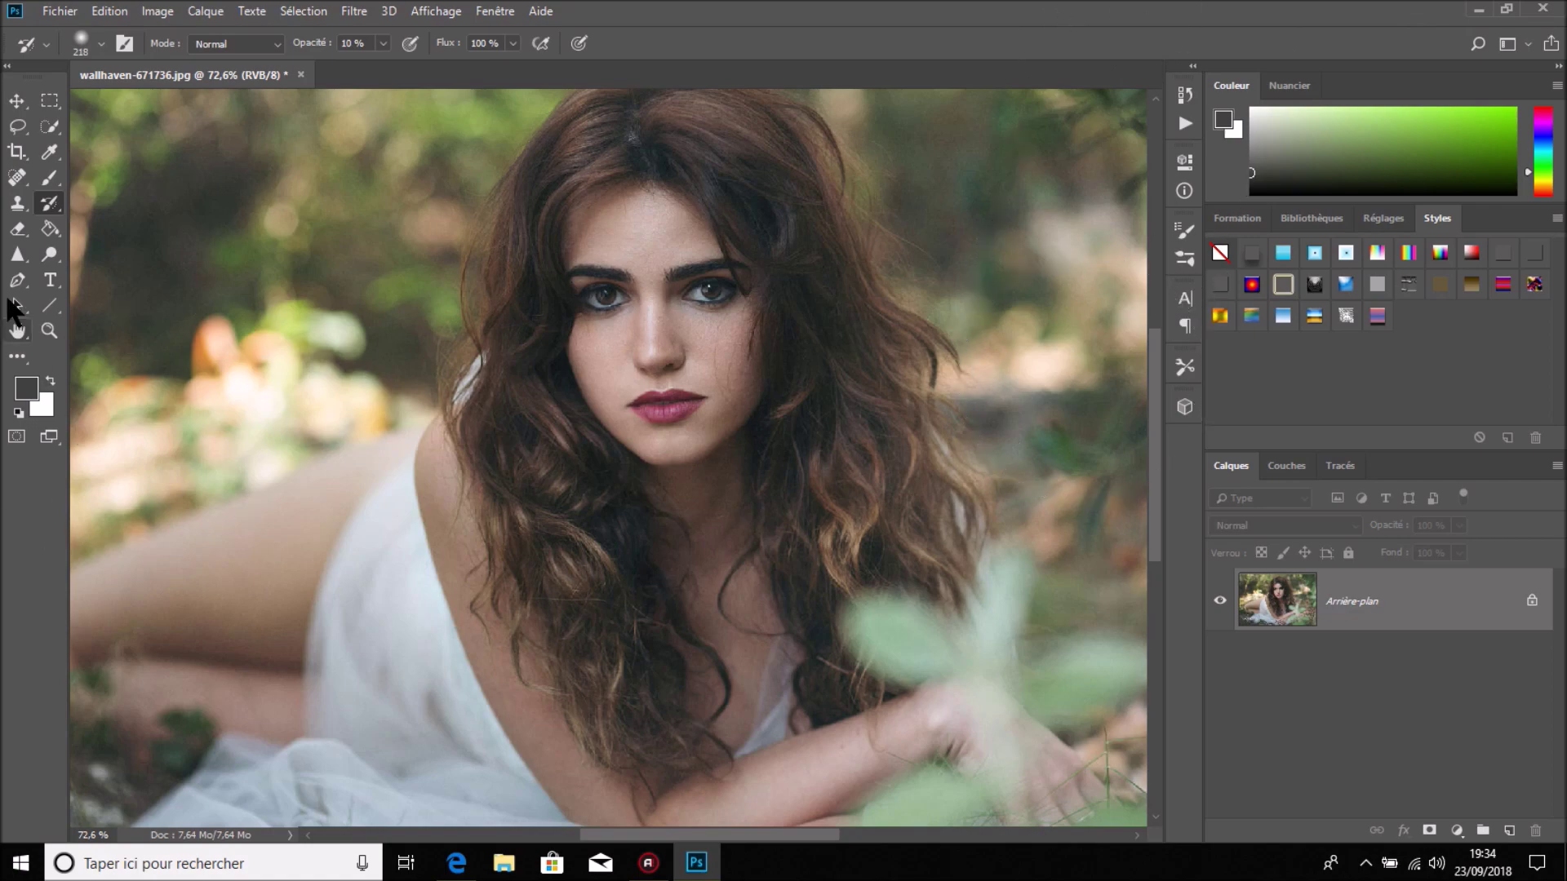
Step: Brush the Sharpen tool over the face and surrounding hair to crisp up freckles
click(16, 251)
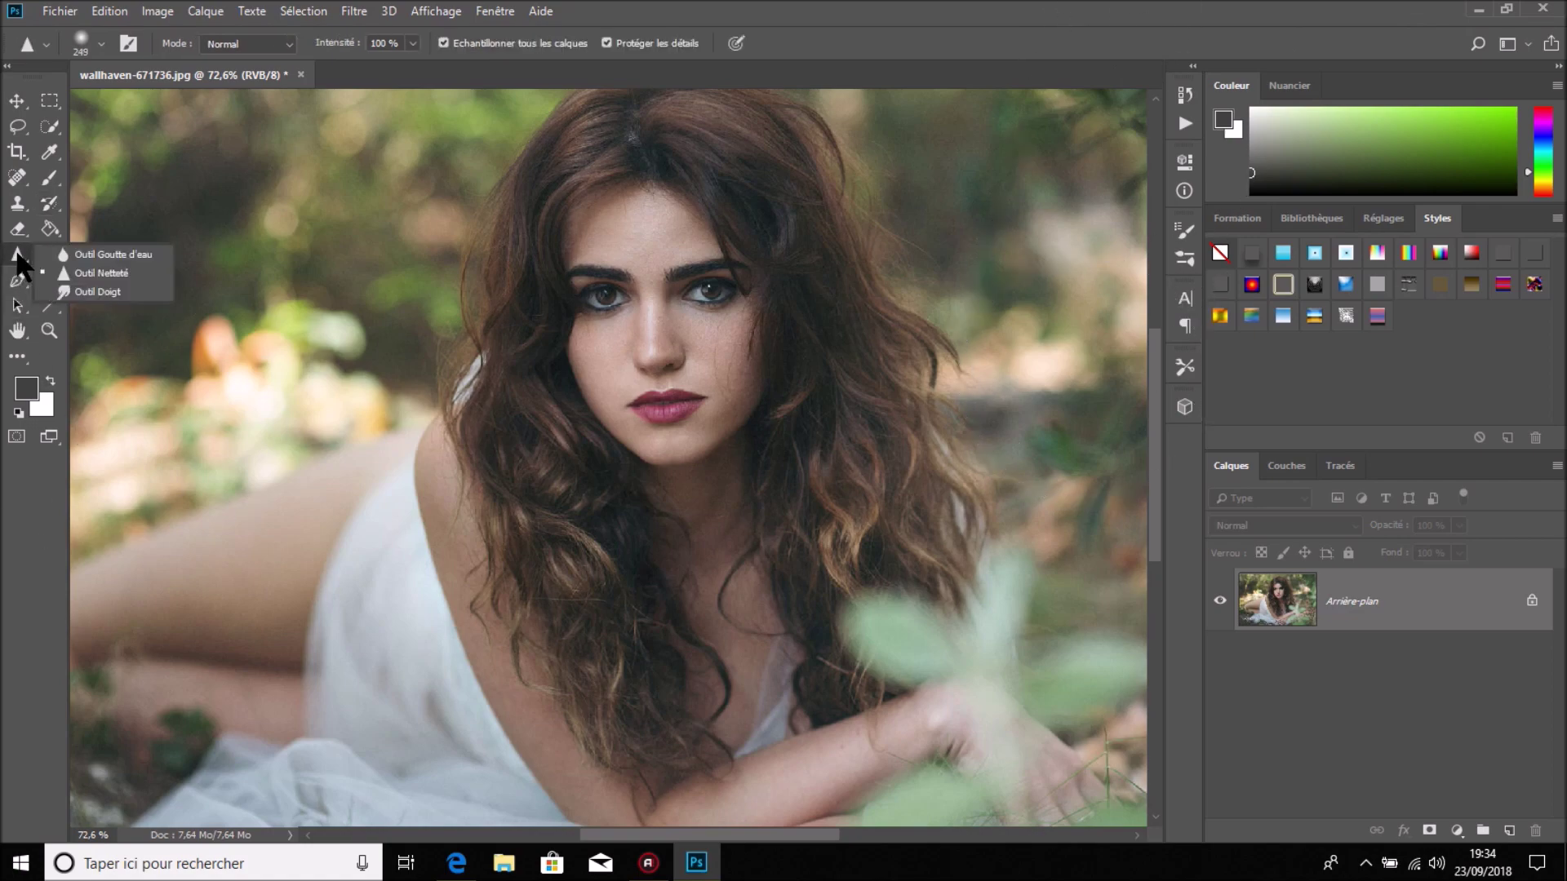
click(124, 269)
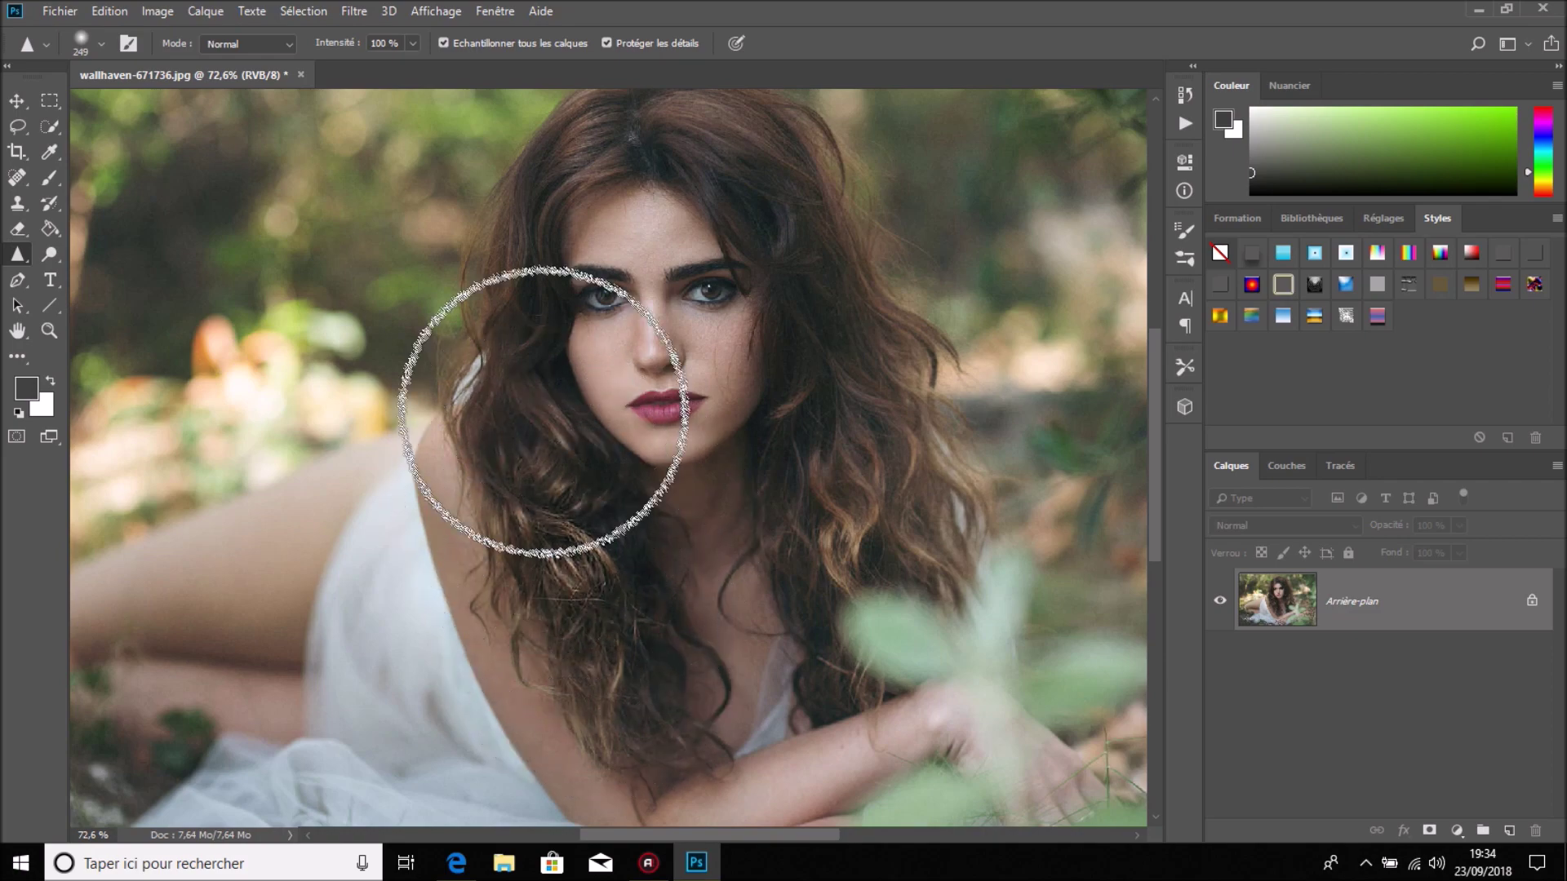
mouse_move(635, 204)
mouse_down()
mouse_move(798, 560)
mouse_move(718, 245)
mouse_move(673, 322)
mouse_move(883, 351)
mouse_up()
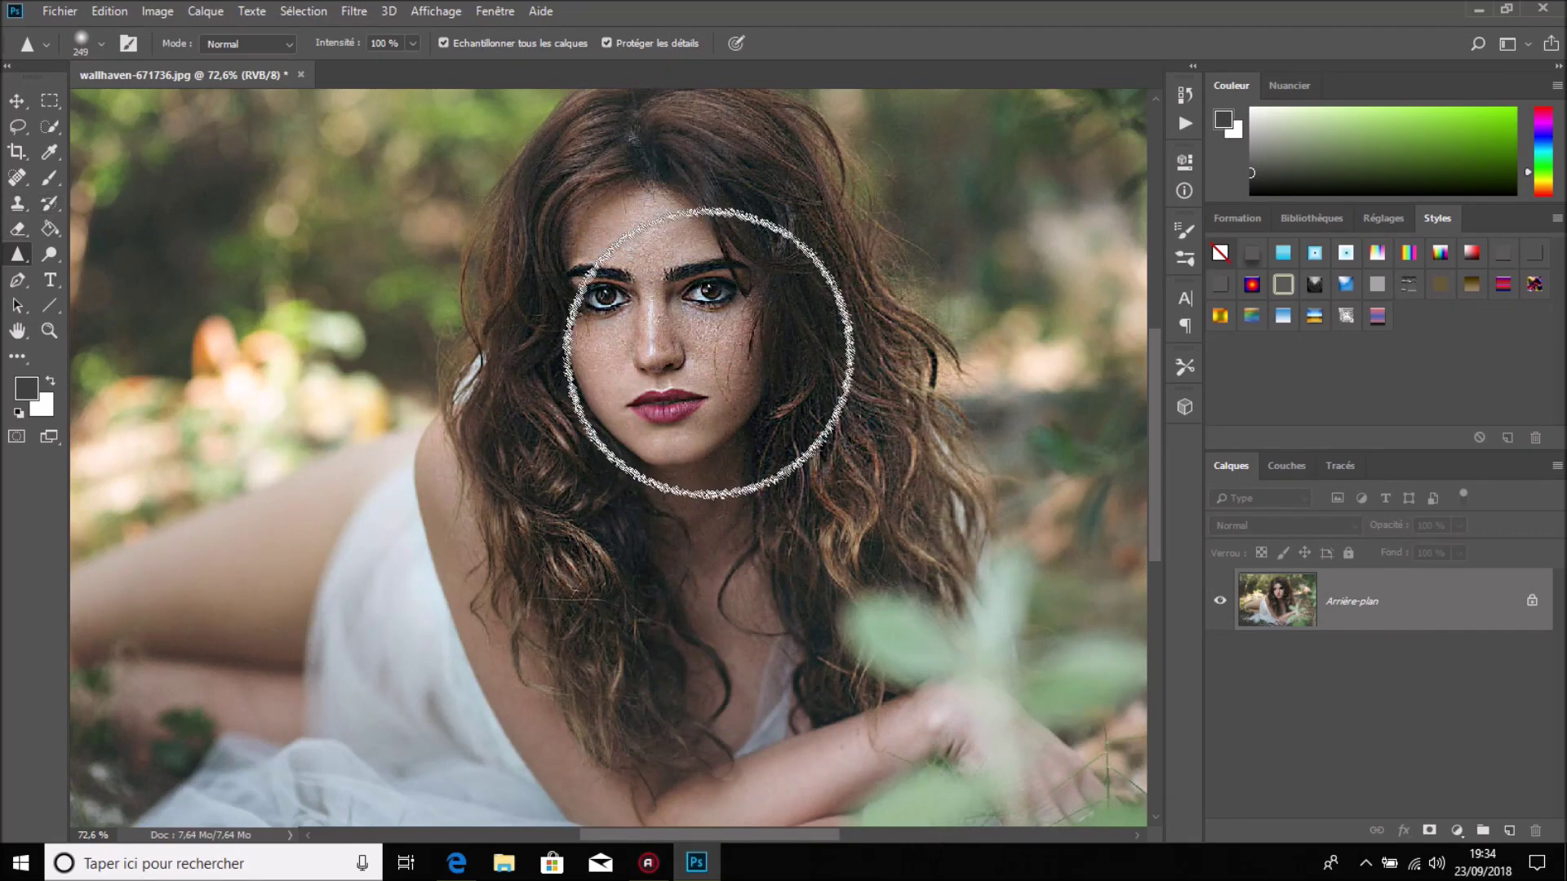
click(48, 205)
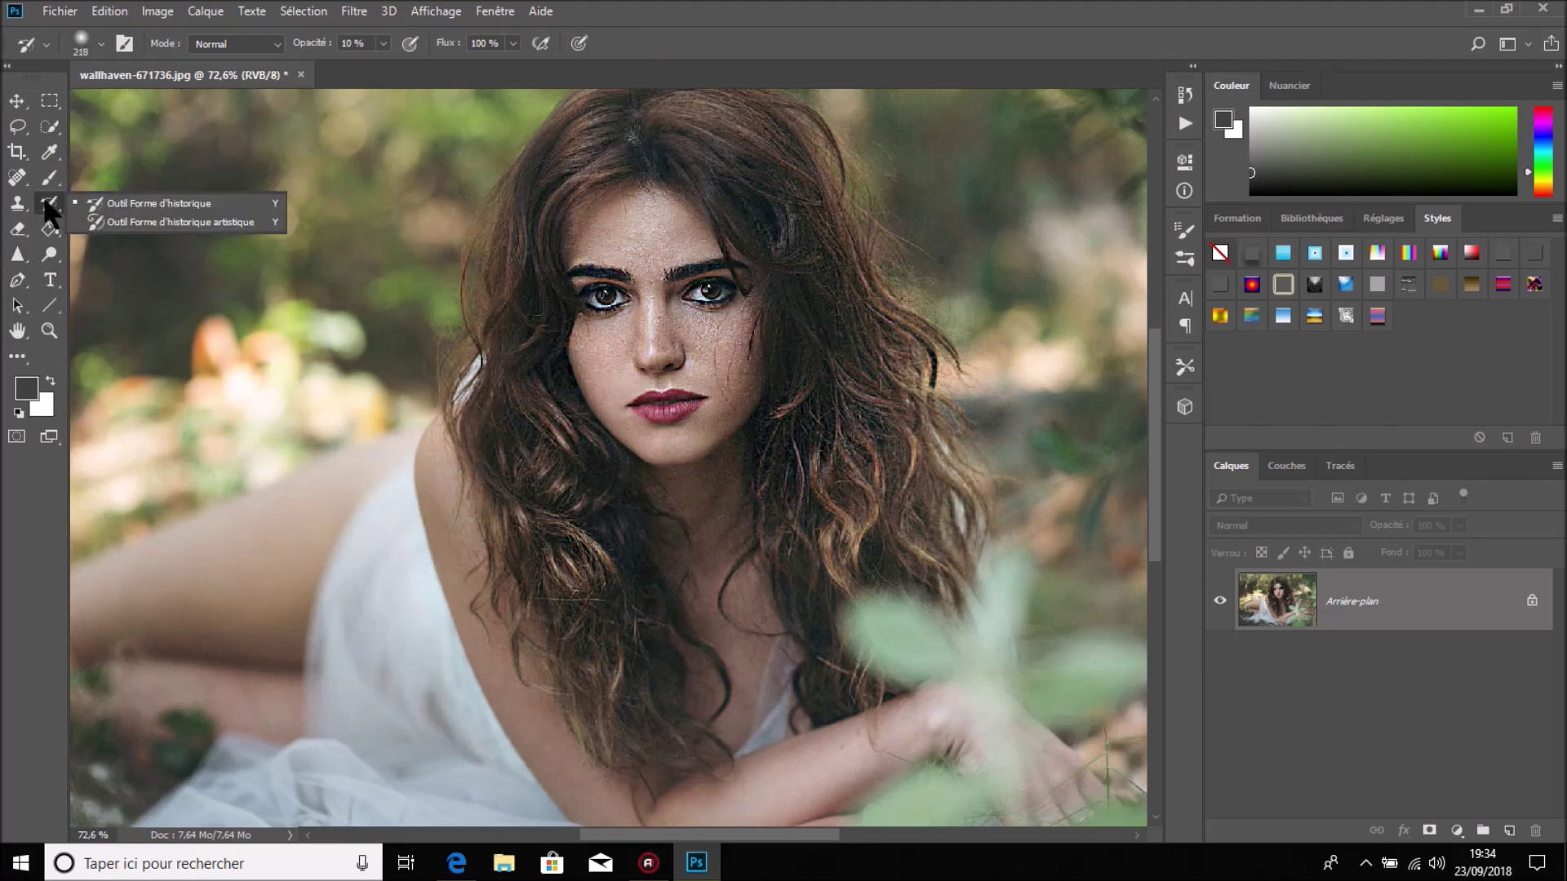
Step: Paint the History Brush over the chest hair to restore its unsharpened softness
click(226, 203)
drag(841, 541, 542, 517)
mouse_move(601, 560)
mouse_down()
mouse_move(548, 486)
mouse_move(723, 382)
mouse_move(854, 544)
mouse_up()
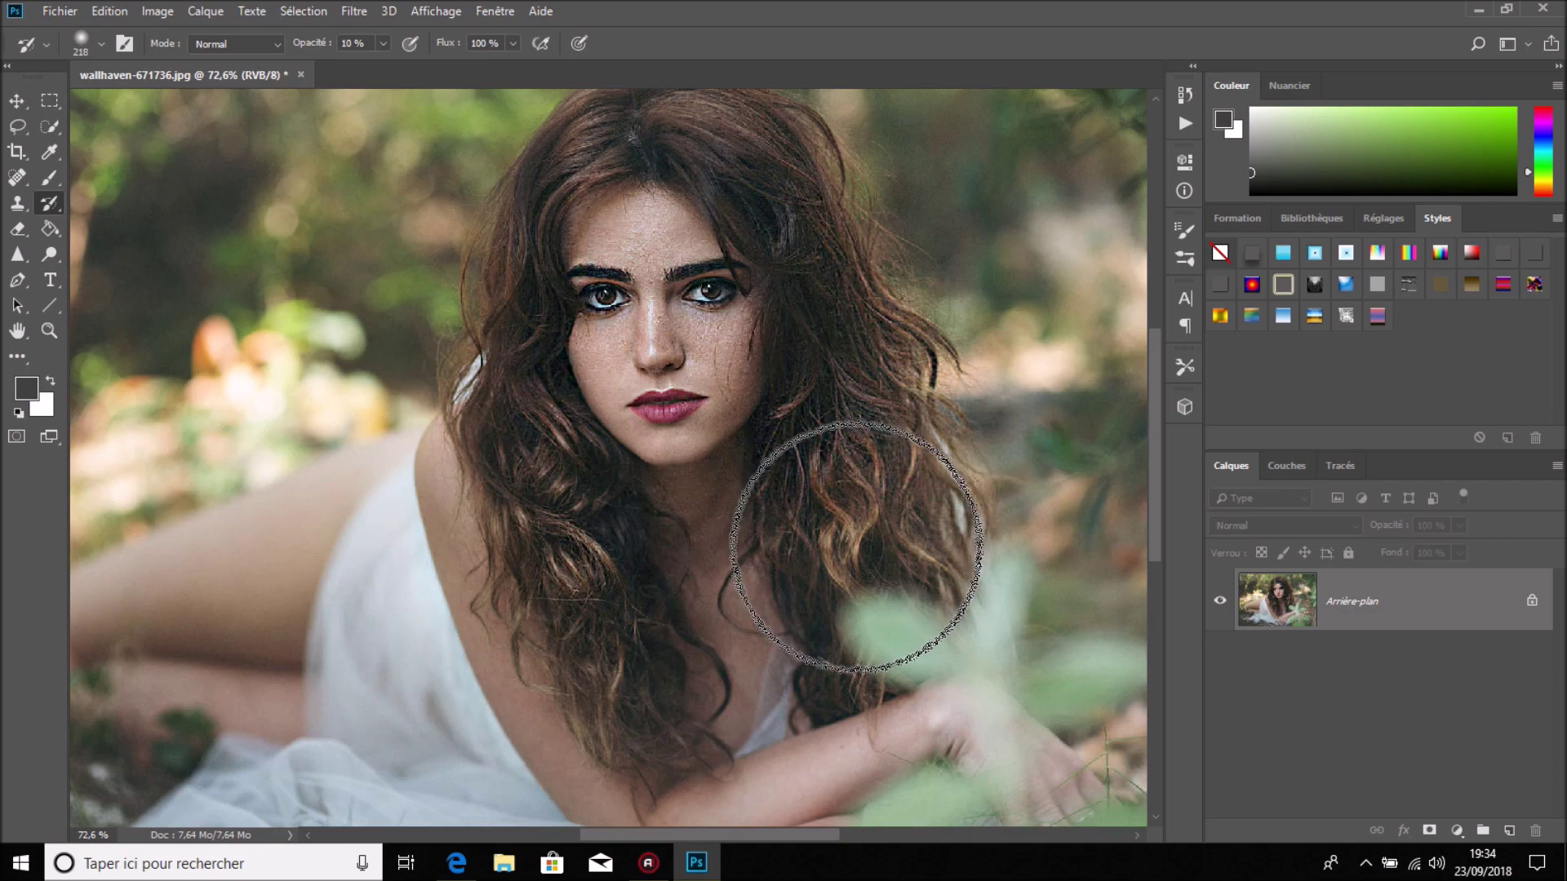
drag(854, 545, 797, 506)
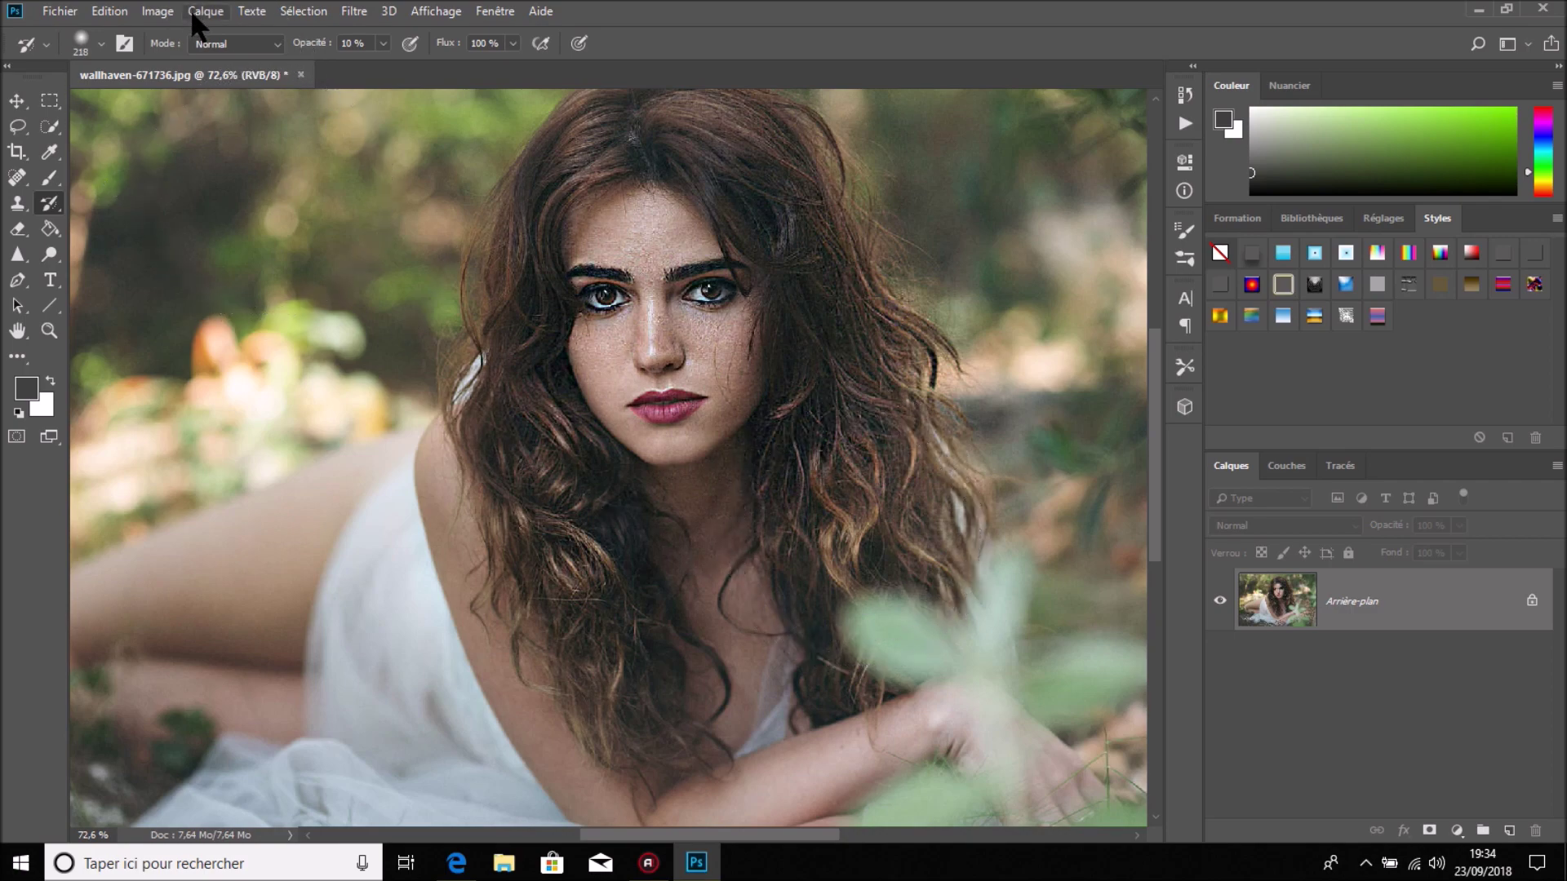
click(154, 8)
mouse_move(196, 62)
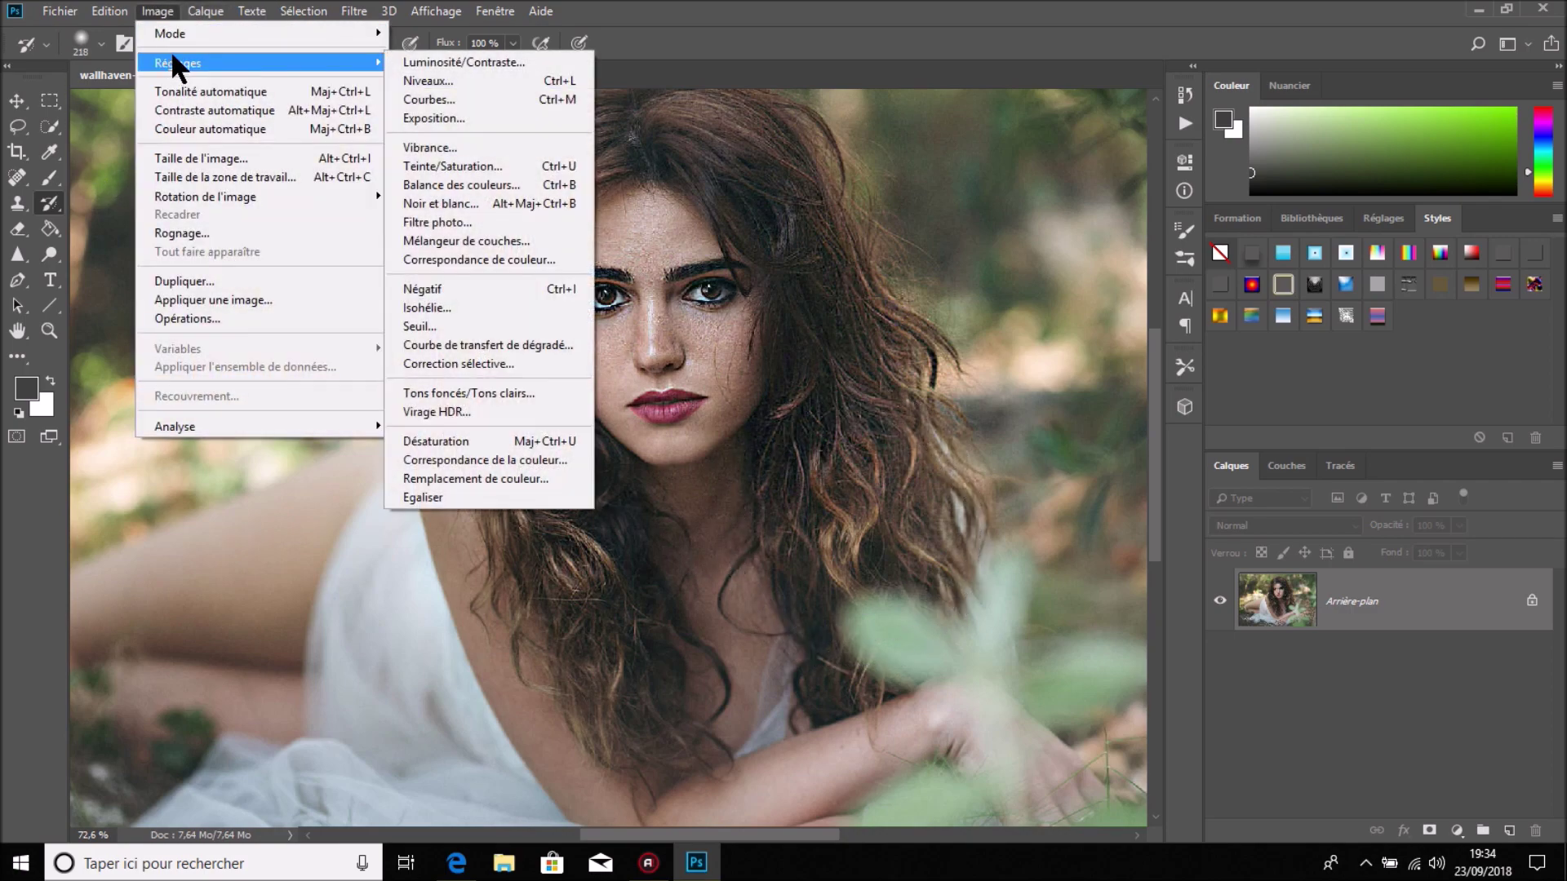
Step: Open Selective Color on Reds and lower Cyan to -52
click(522, 361)
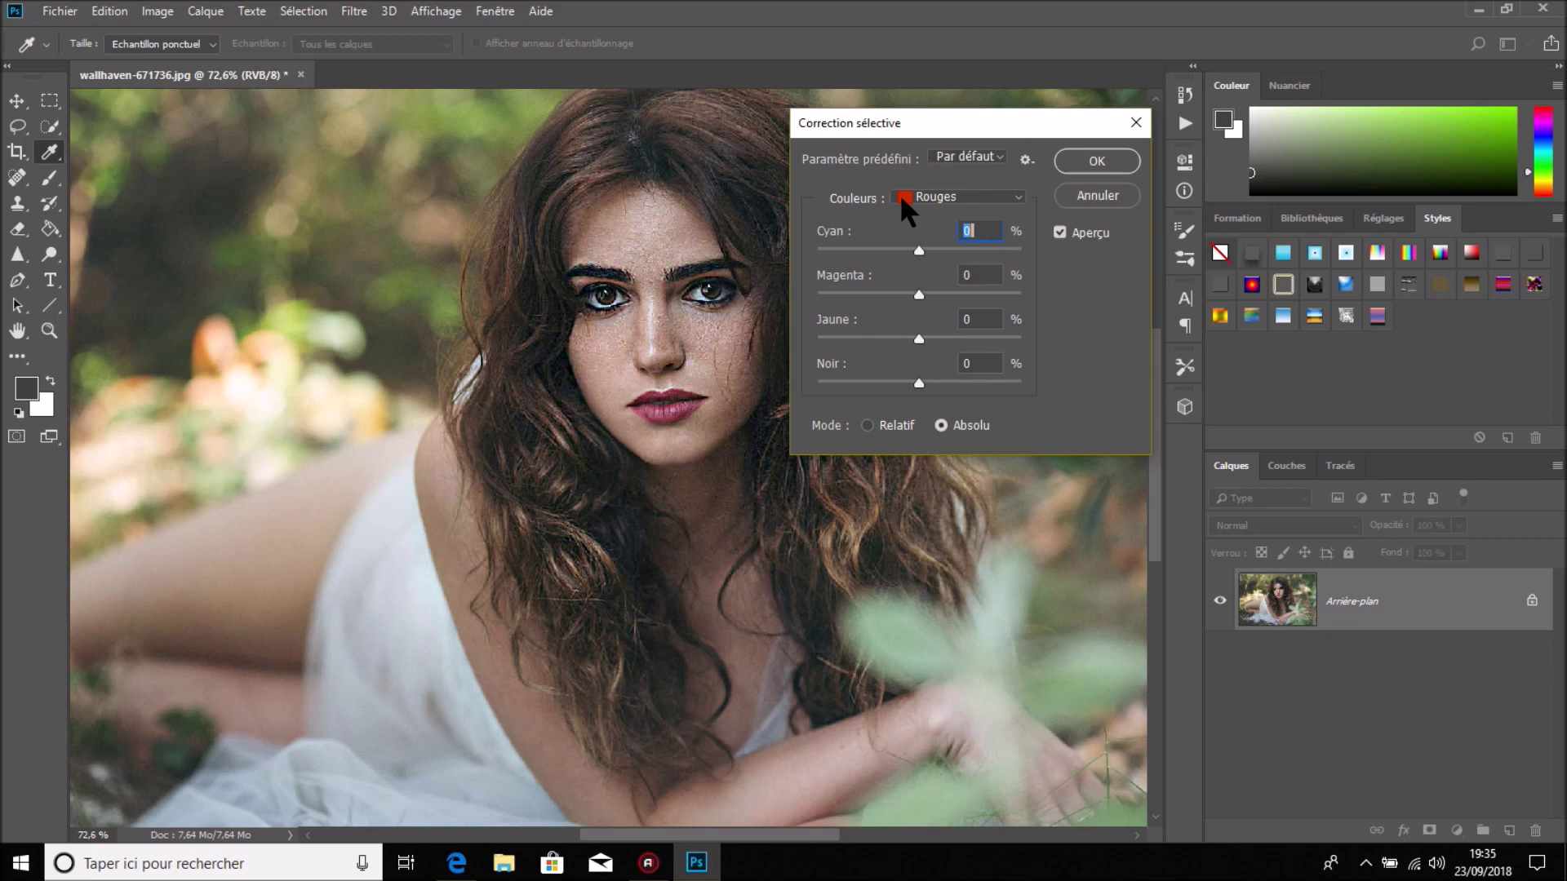
click(959, 198)
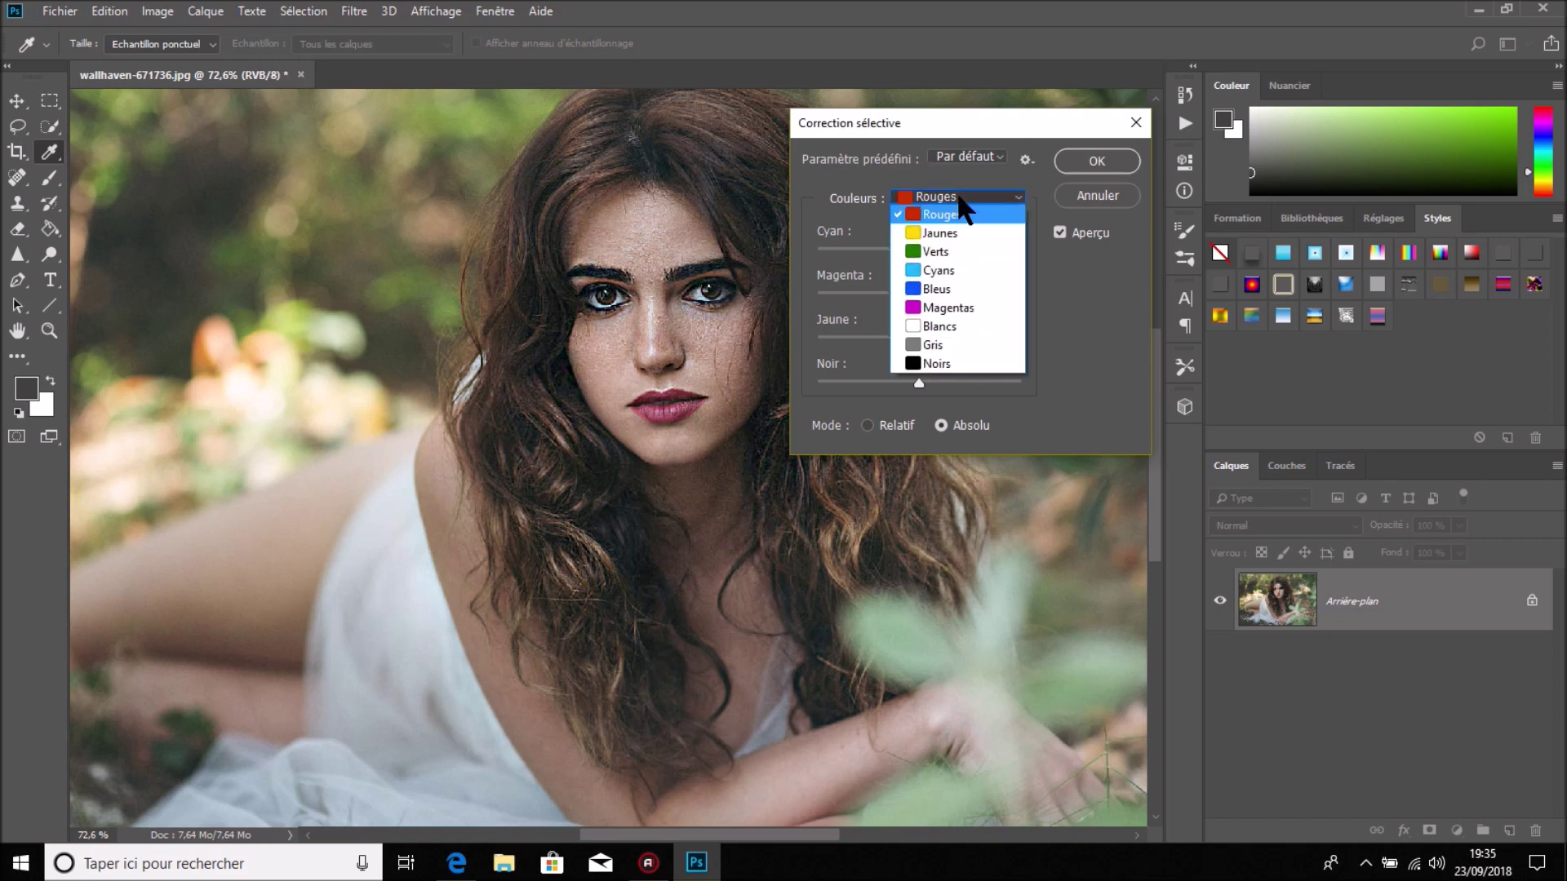
click(944, 216)
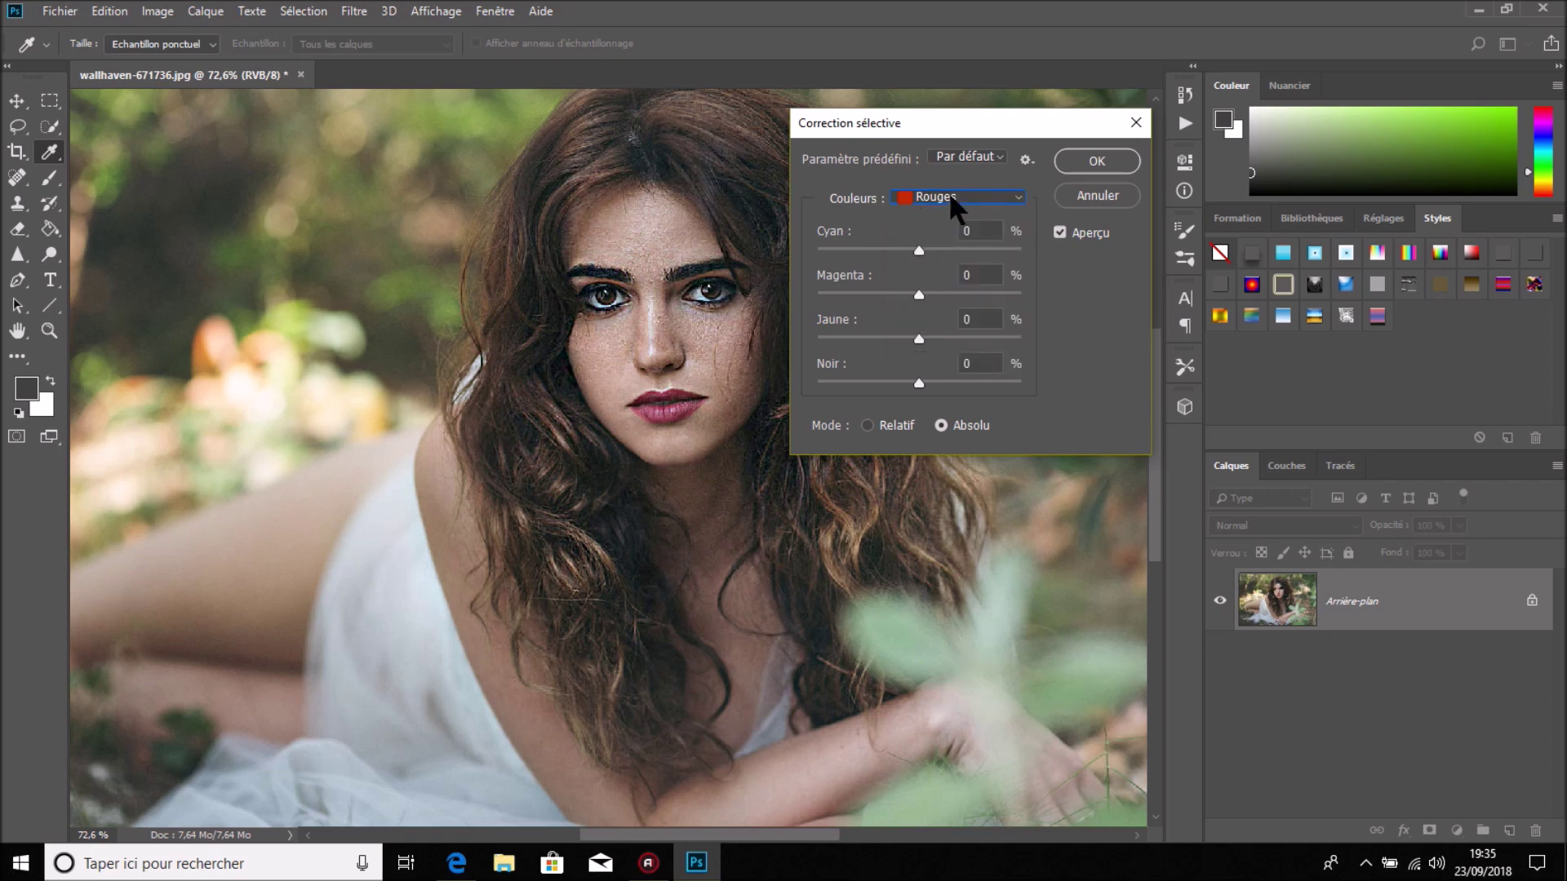
click(917, 250)
drag(918, 250, 882, 251)
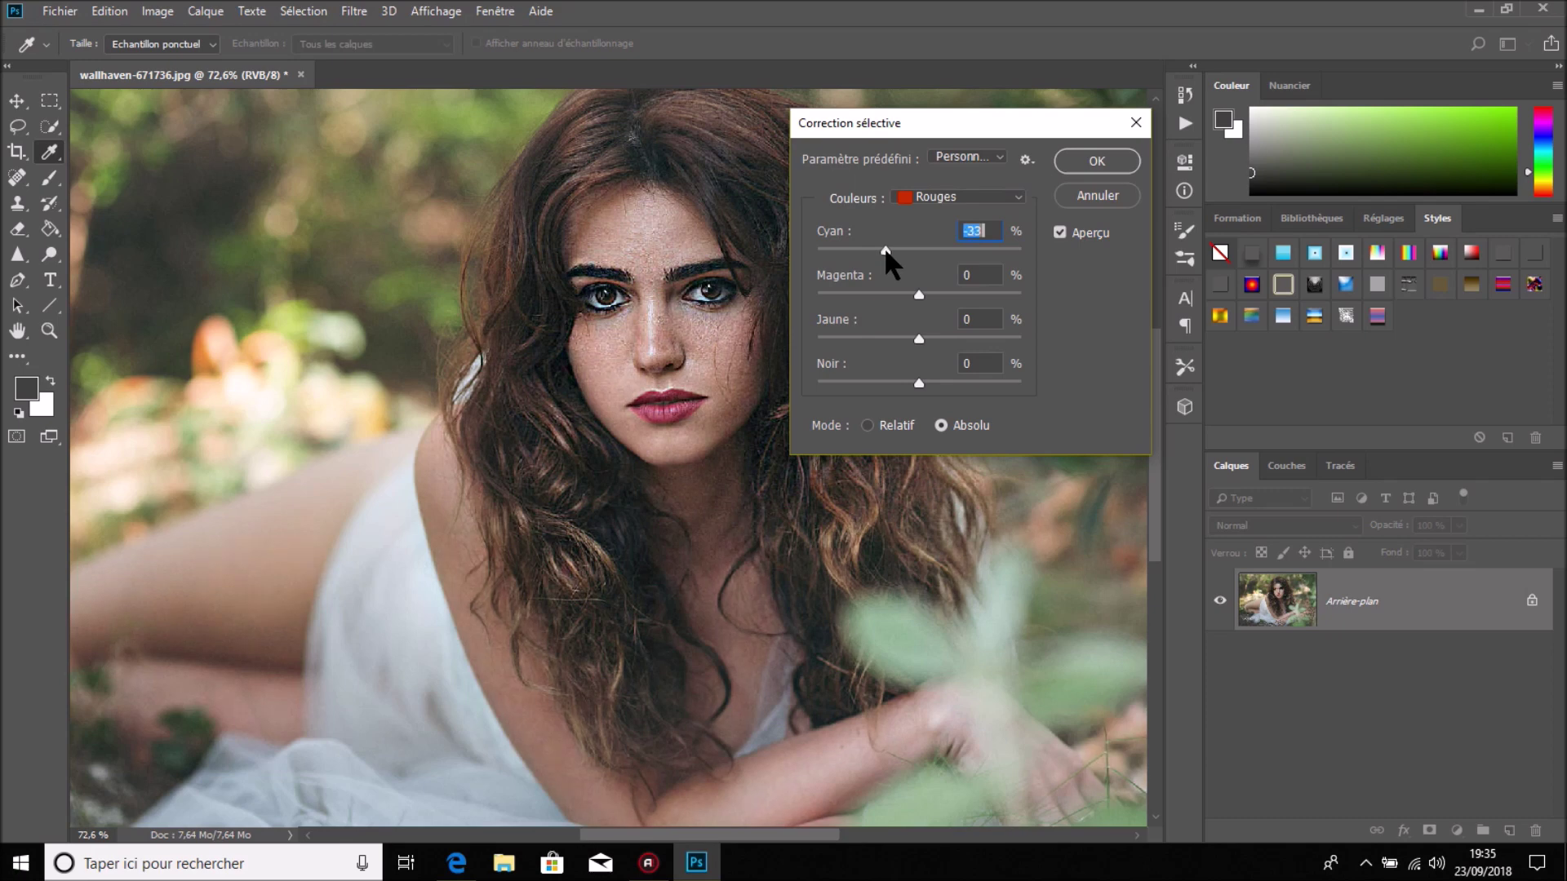
drag(881, 251, 867, 252)
Step: Set Reds Magenta +20, Yellow +33, Black +2 in Absolute mode and apply
drag(920, 295, 841, 295)
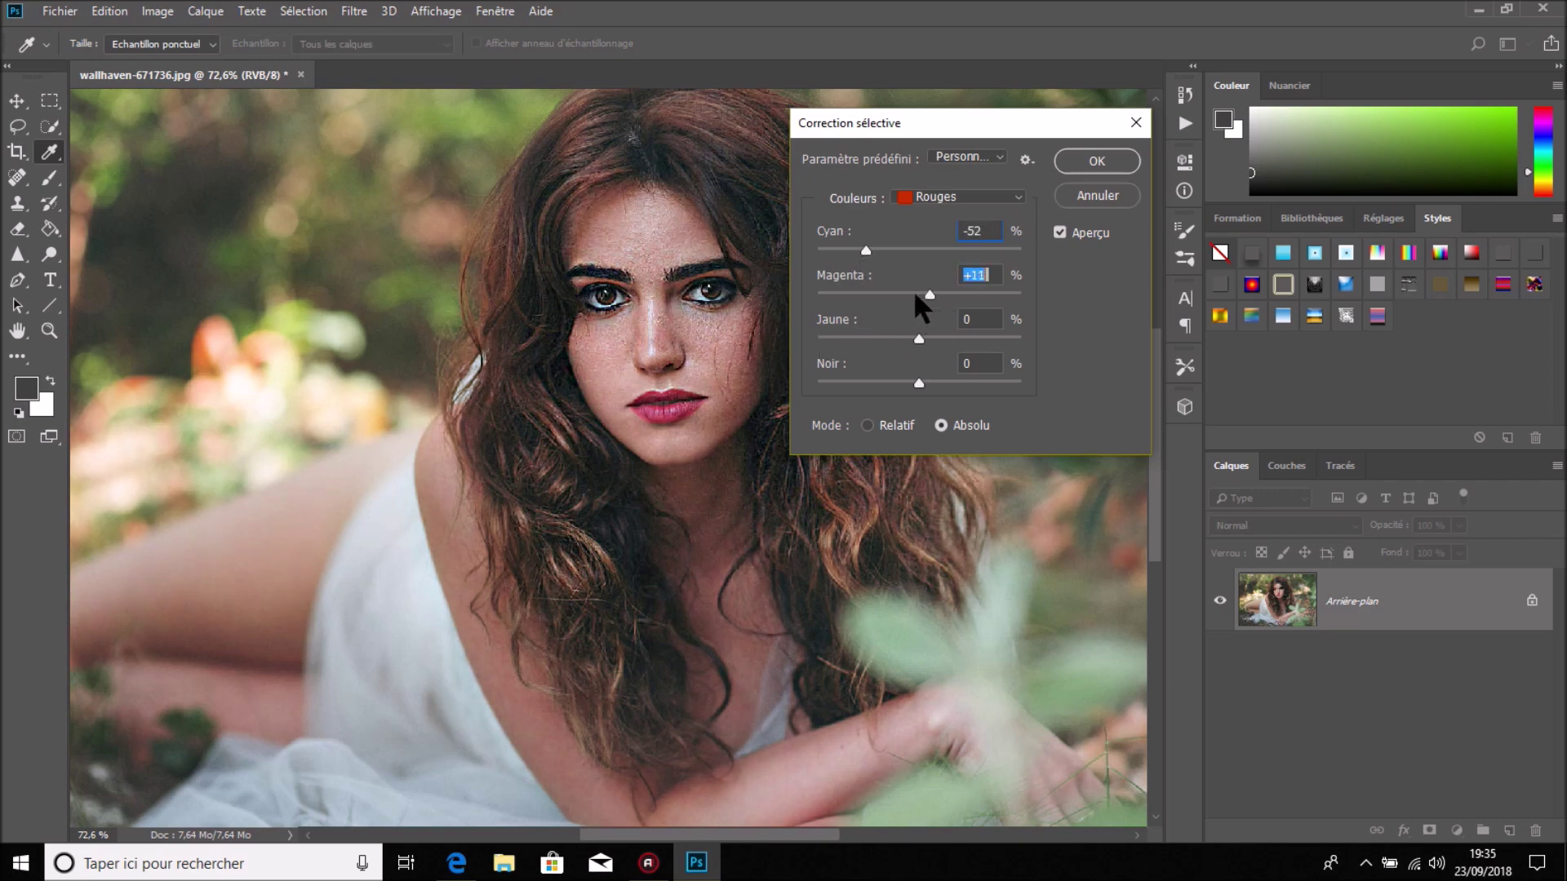
drag(841, 295, 939, 297)
mouse_move(918, 339)
mouse_down()
mouse_move(828, 340)
mouse_move(949, 342)
mouse_up()
drag(949, 345, 951, 345)
mouse_move(919, 383)
mouse_down()
mouse_move(816, 383)
mouse_move(945, 383)
mouse_move(922, 383)
mouse_up()
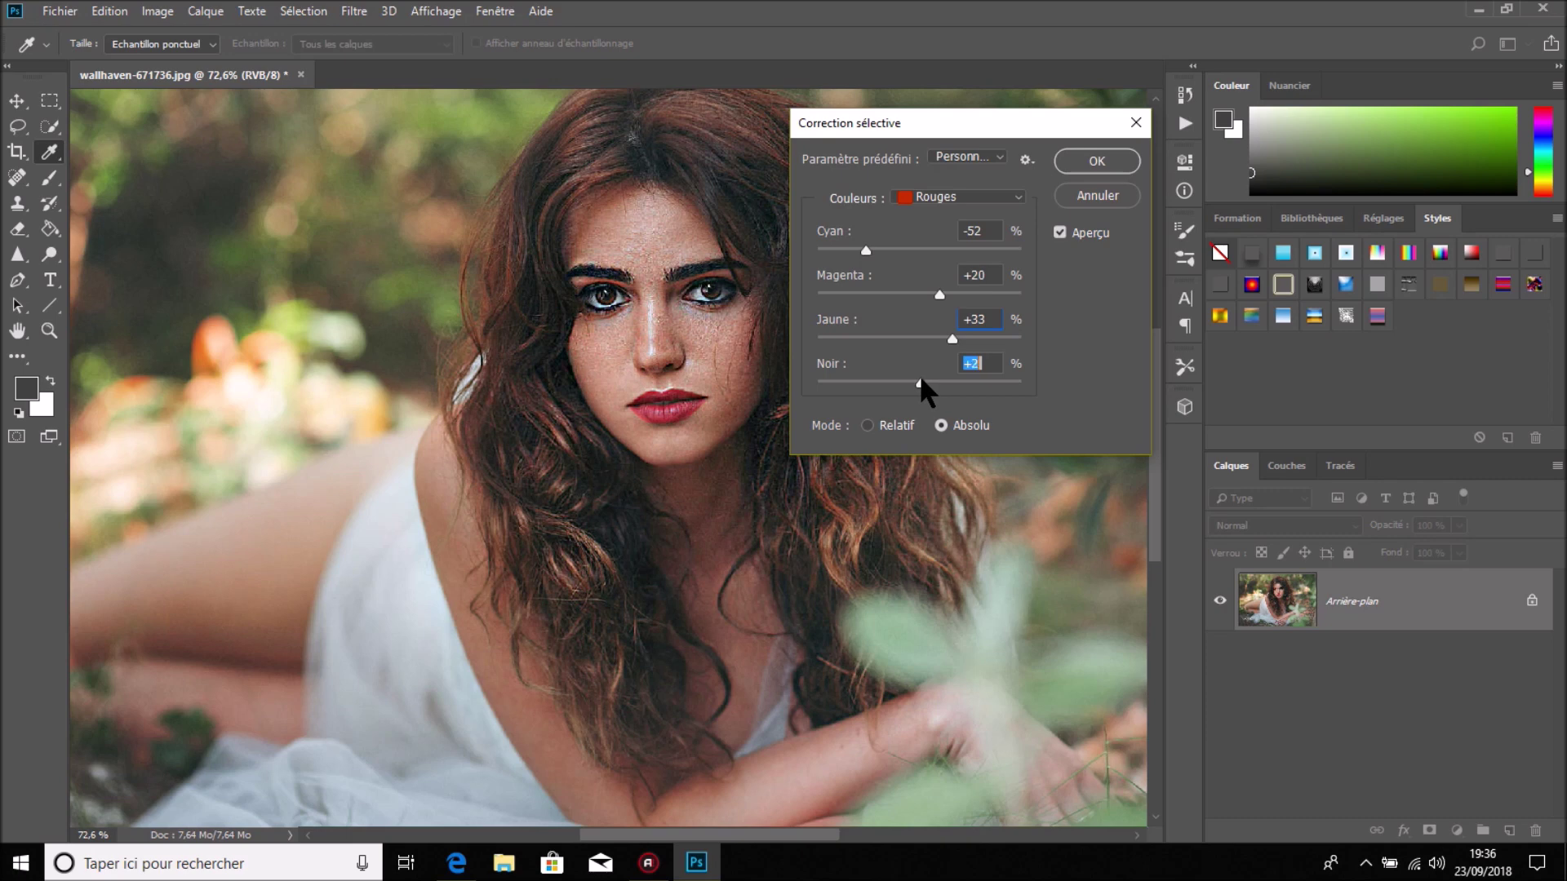
click(867, 425)
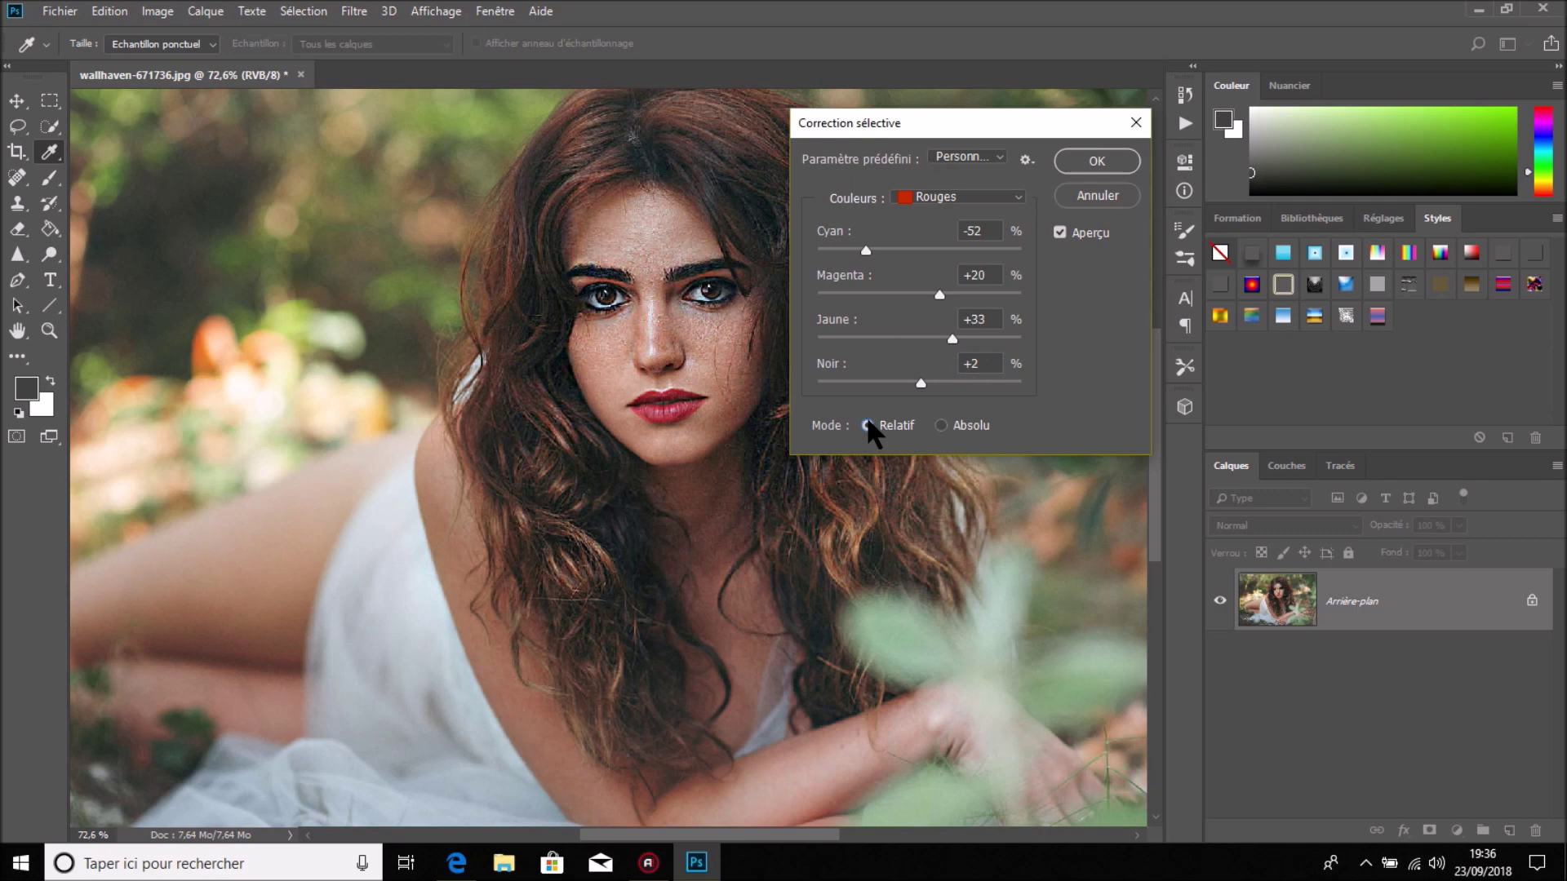
click(941, 426)
click(1096, 162)
key(y)
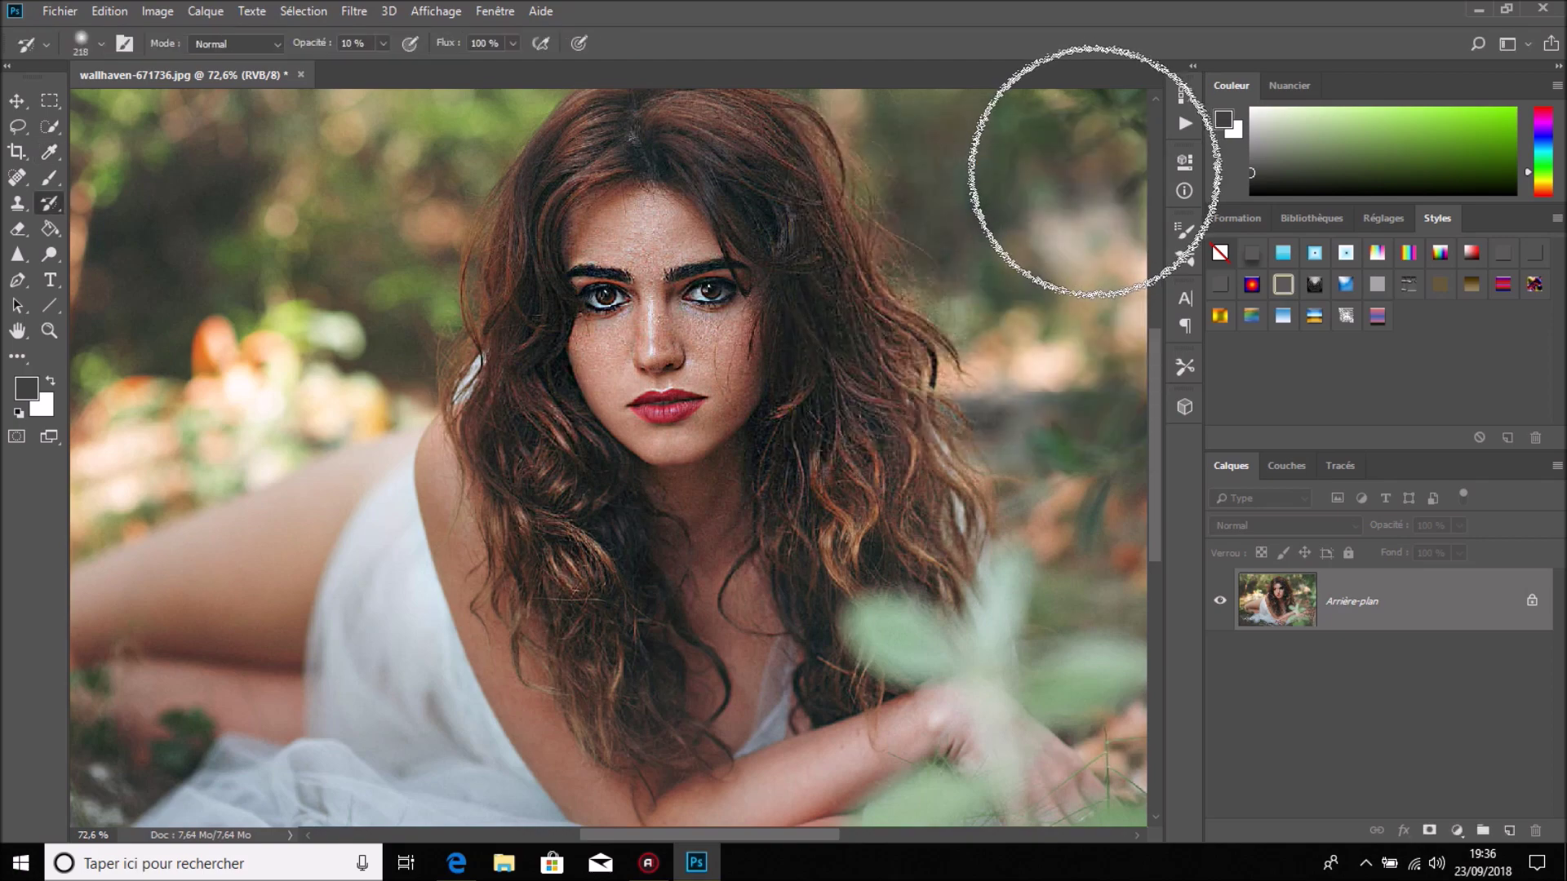
Step: Open Shadows/Highlights with the extended options shown
click(168, 10)
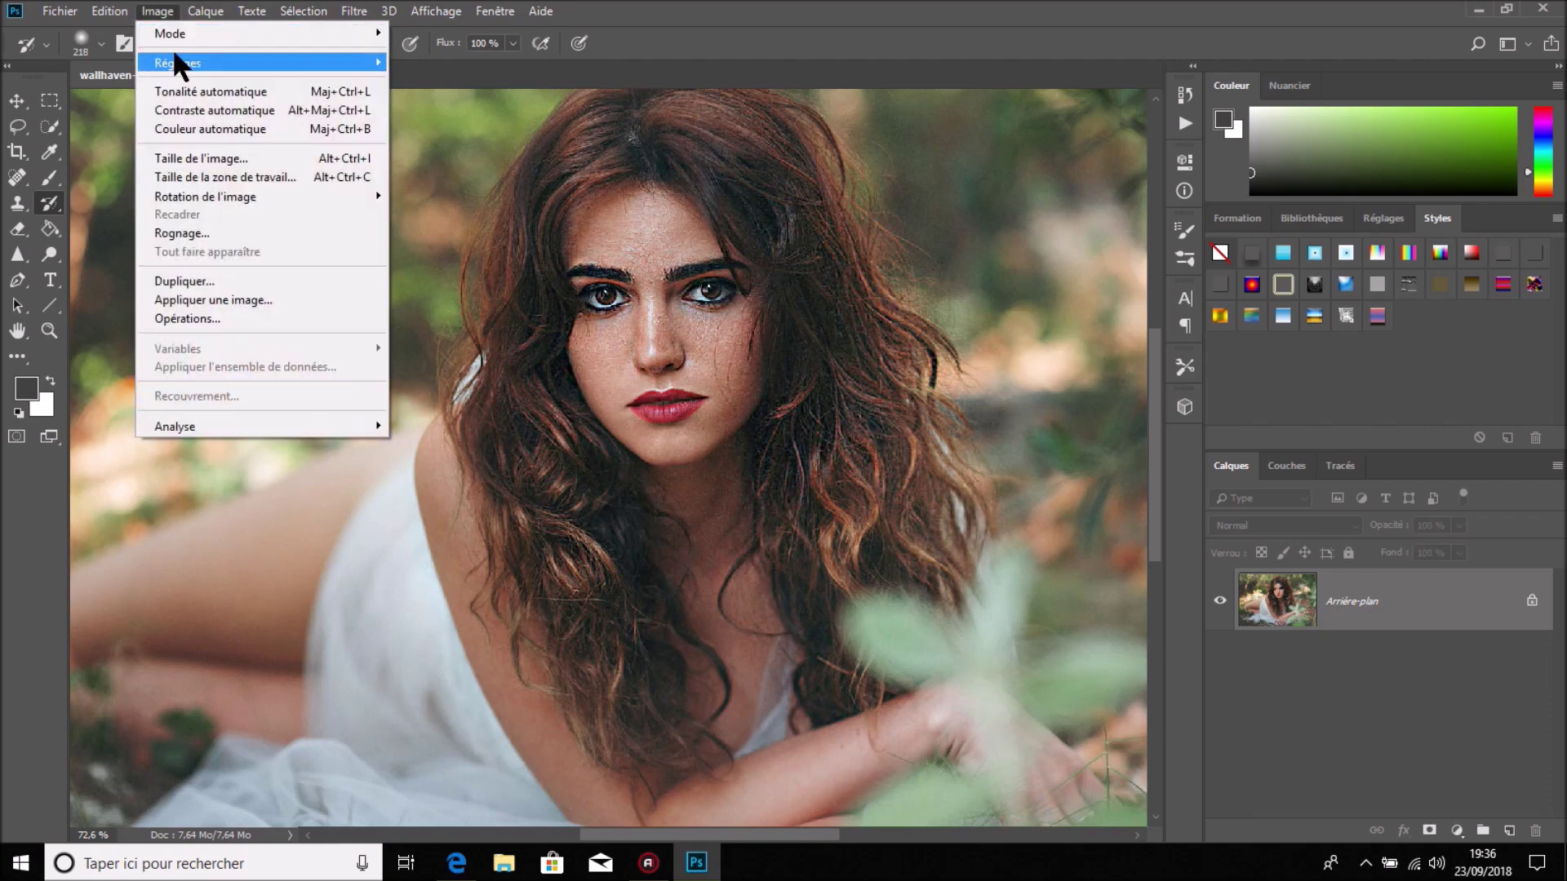
mouse_move(257, 62)
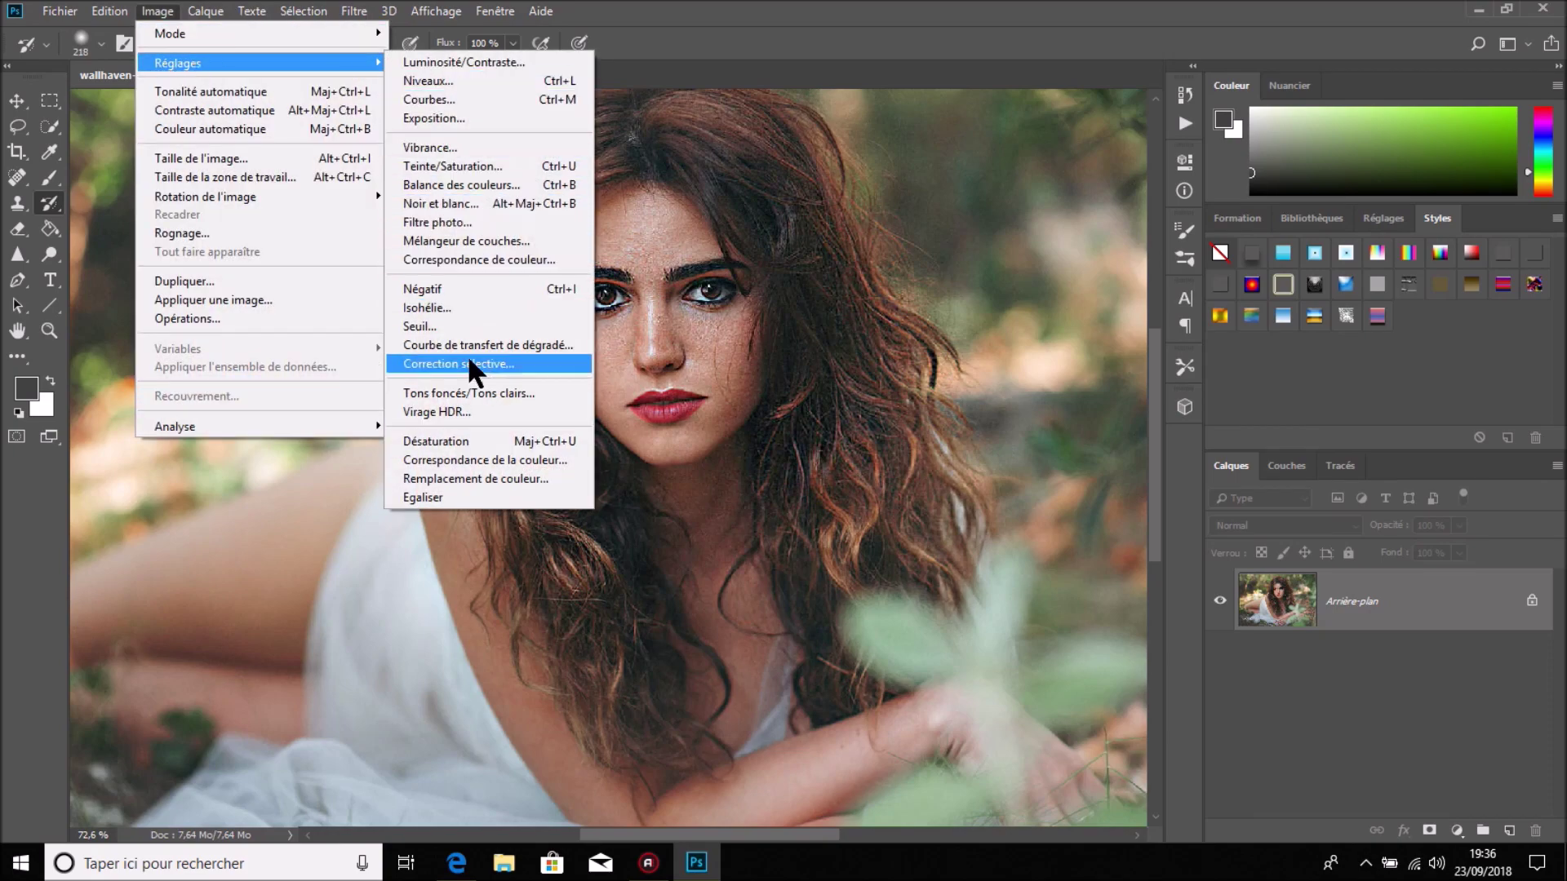
click(549, 392)
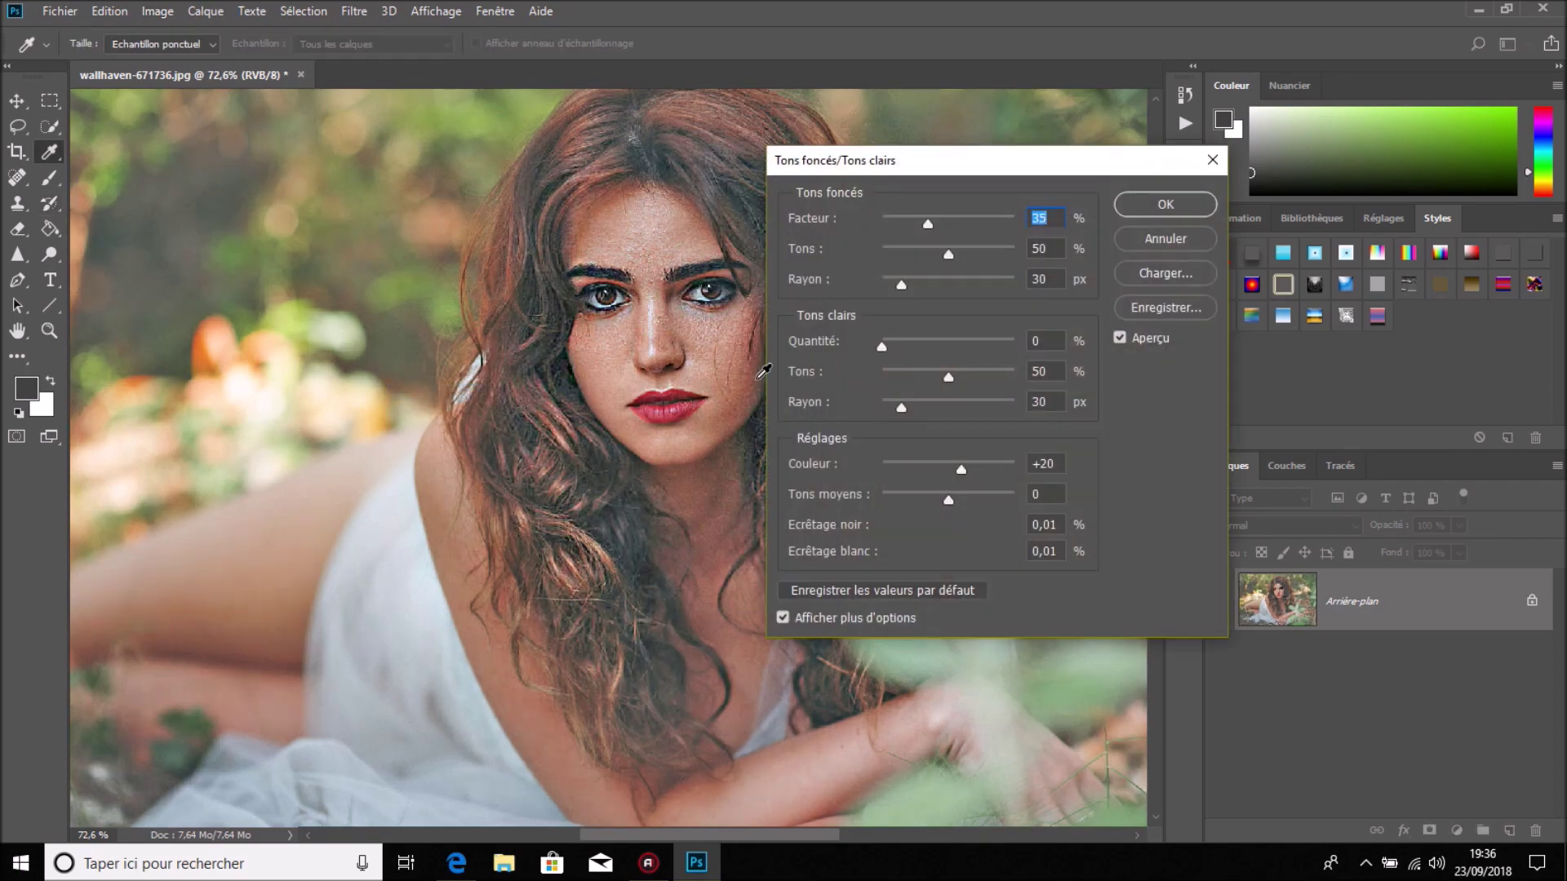
click(782, 618)
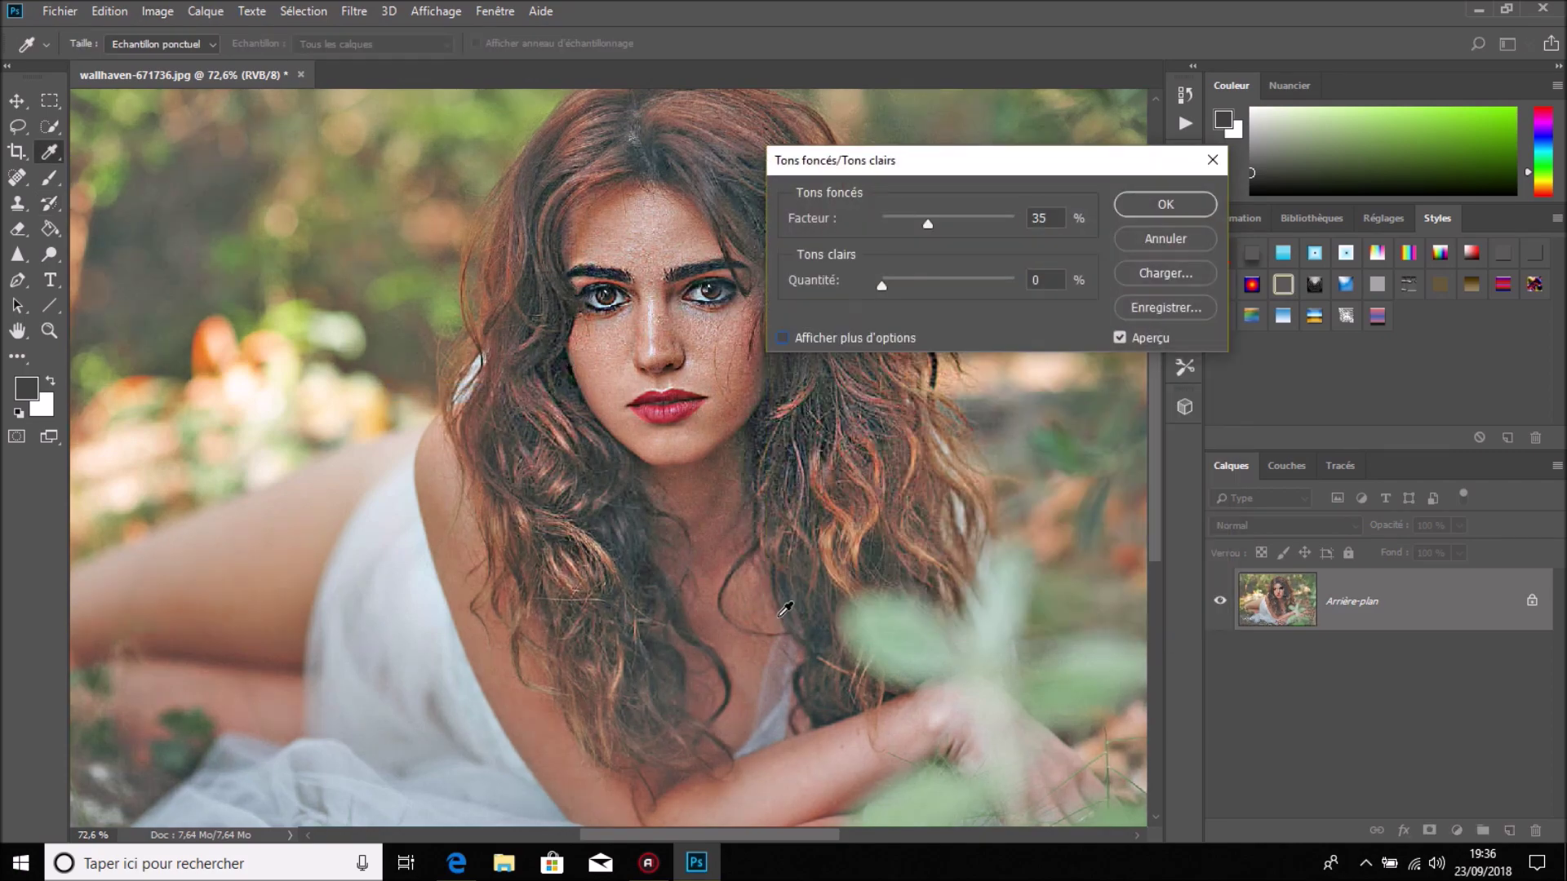
click(783, 337)
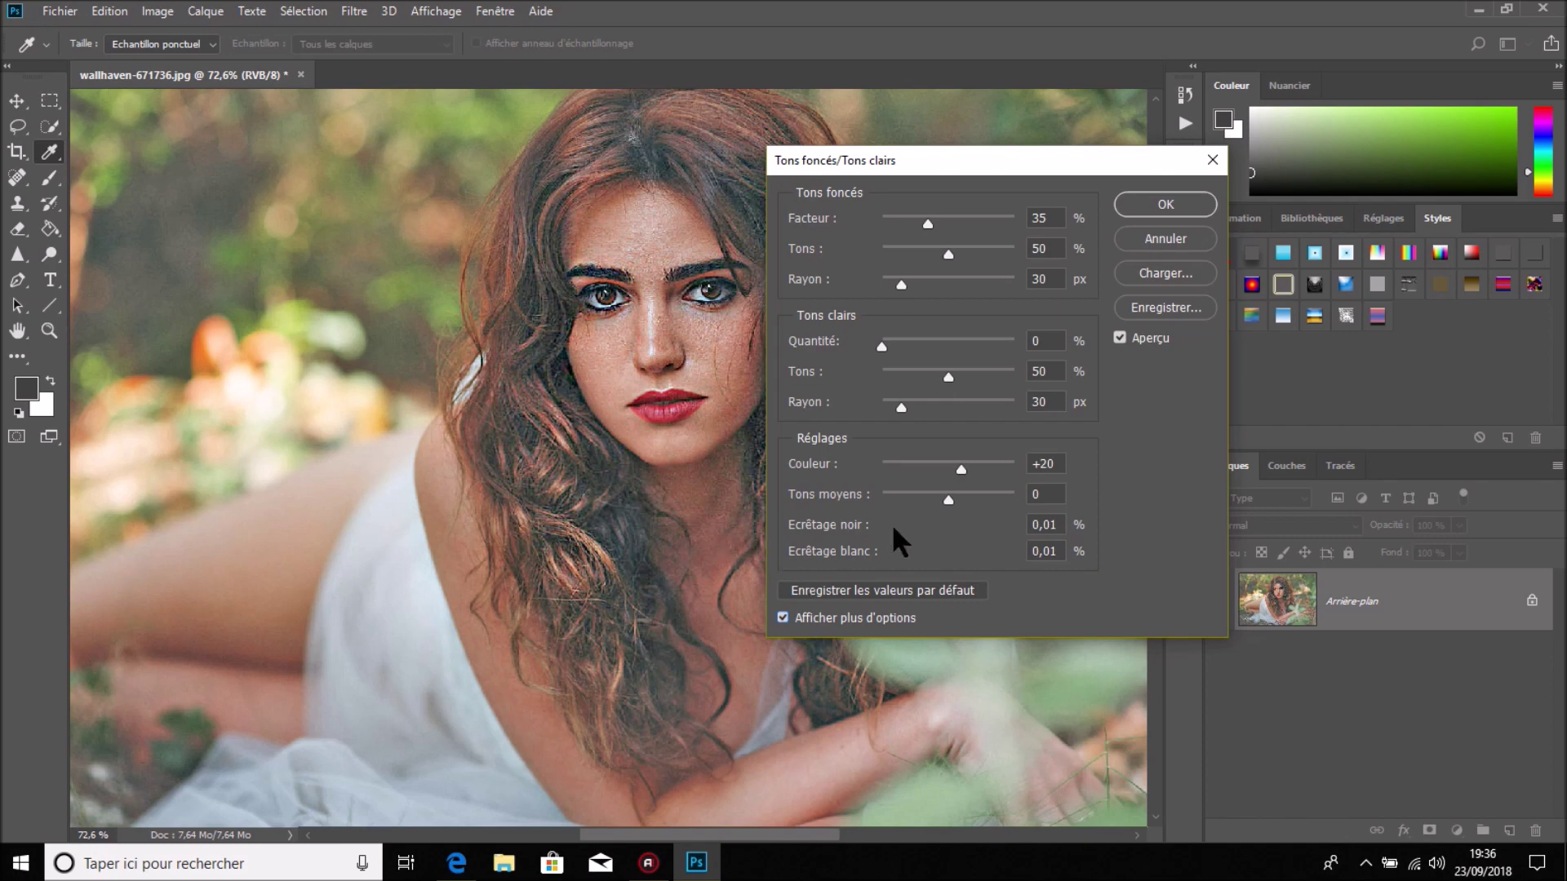
Step: Set midtone contrast and colour to -100, highlight radius and tone 0, shadow amount 13%
drag(947, 499, 882, 496)
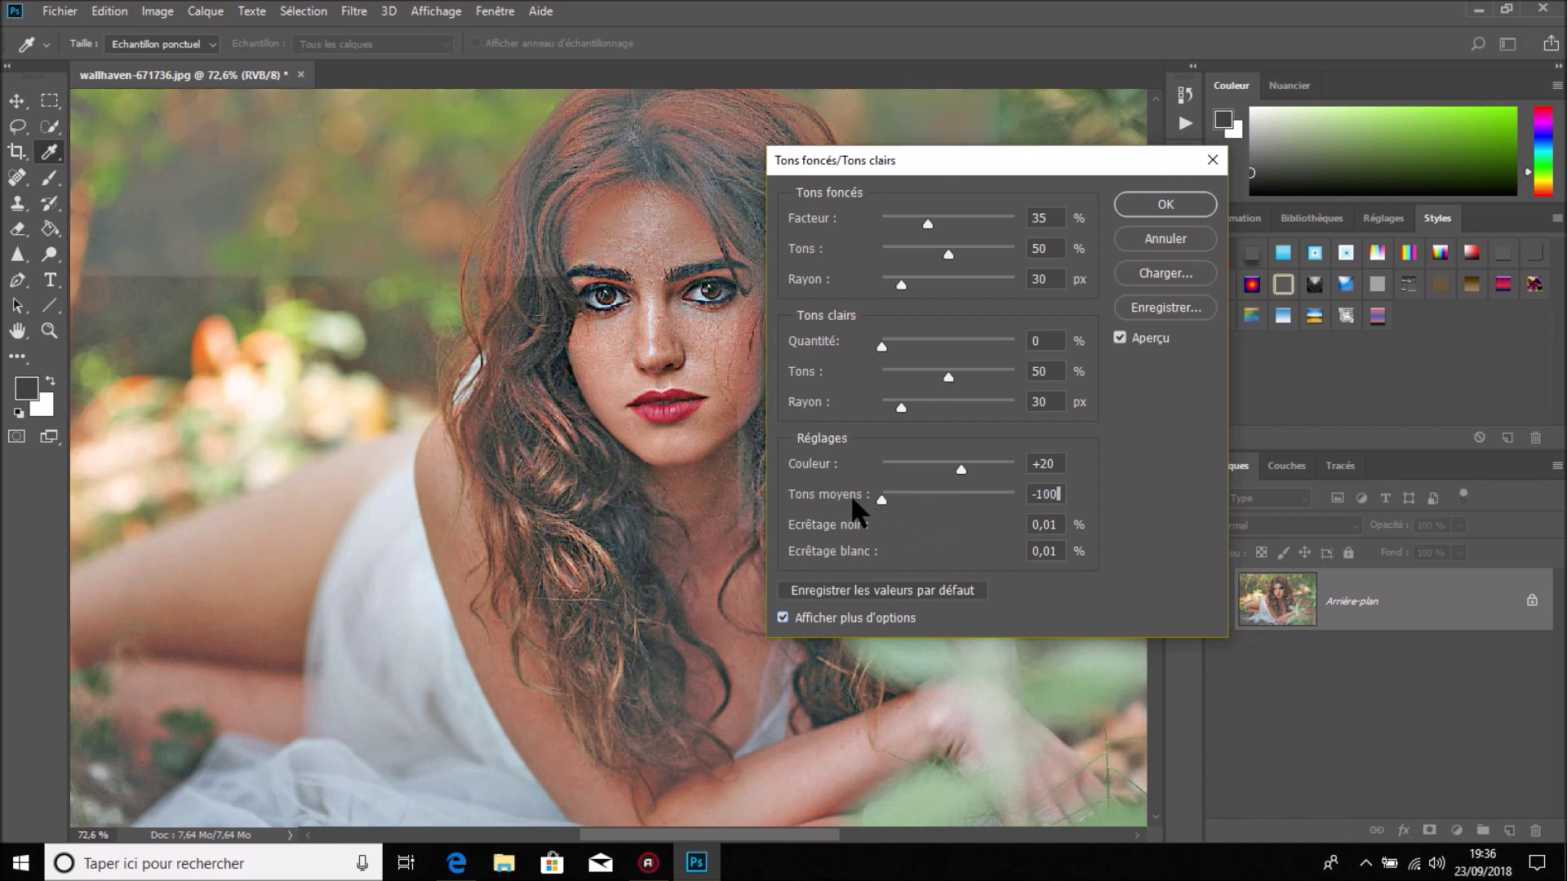
drag(958, 466, 901, 460)
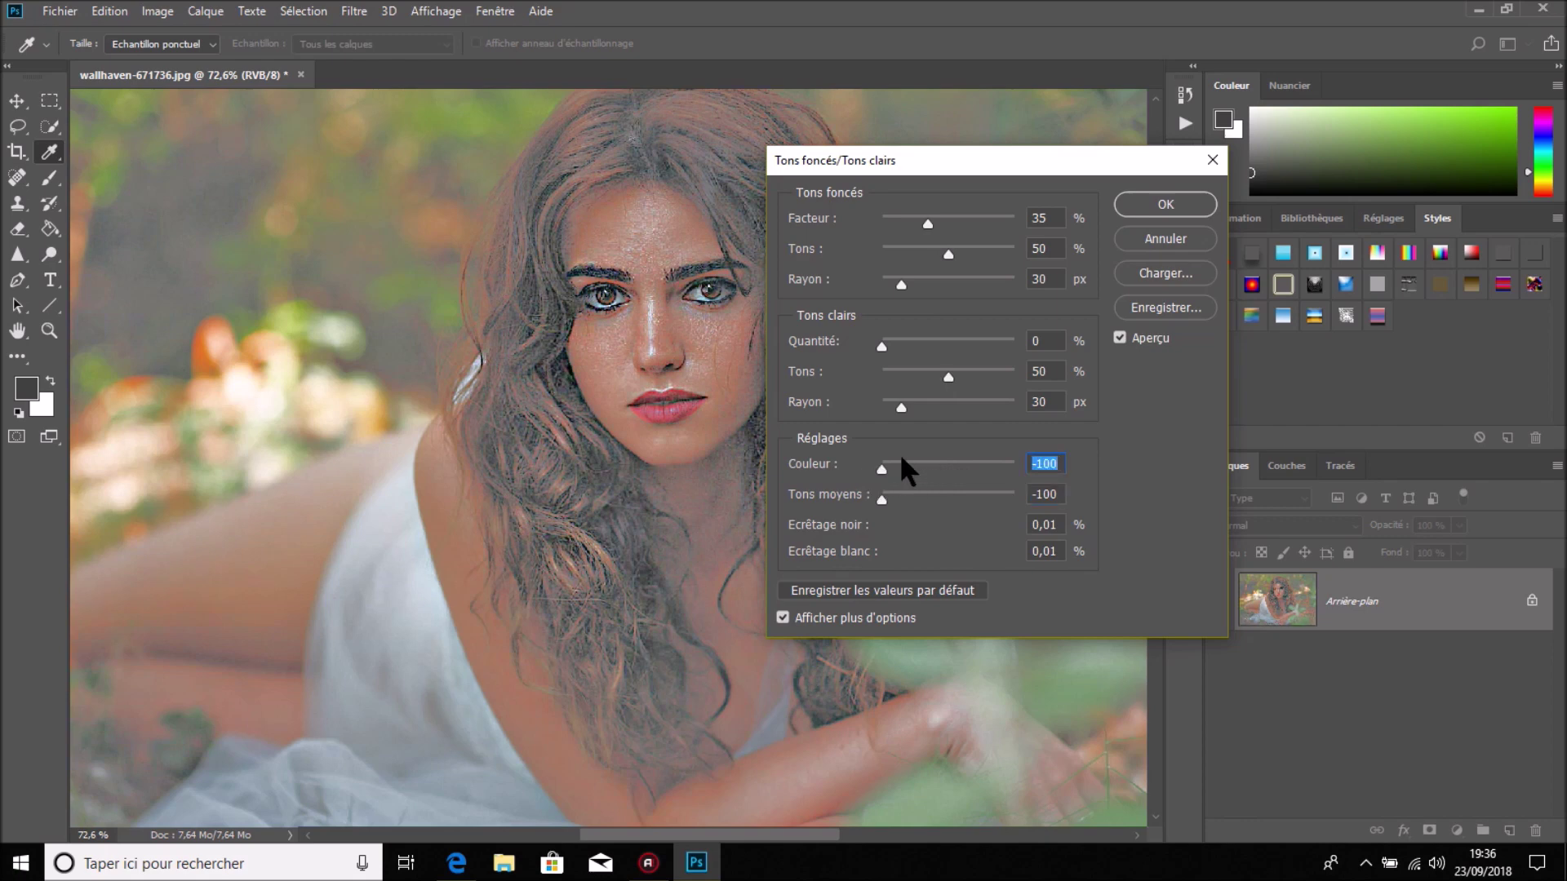
drag(900, 405, 853, 400)
drag(948, 370, 874, 384)
drag(927, 223, 1006, 228)
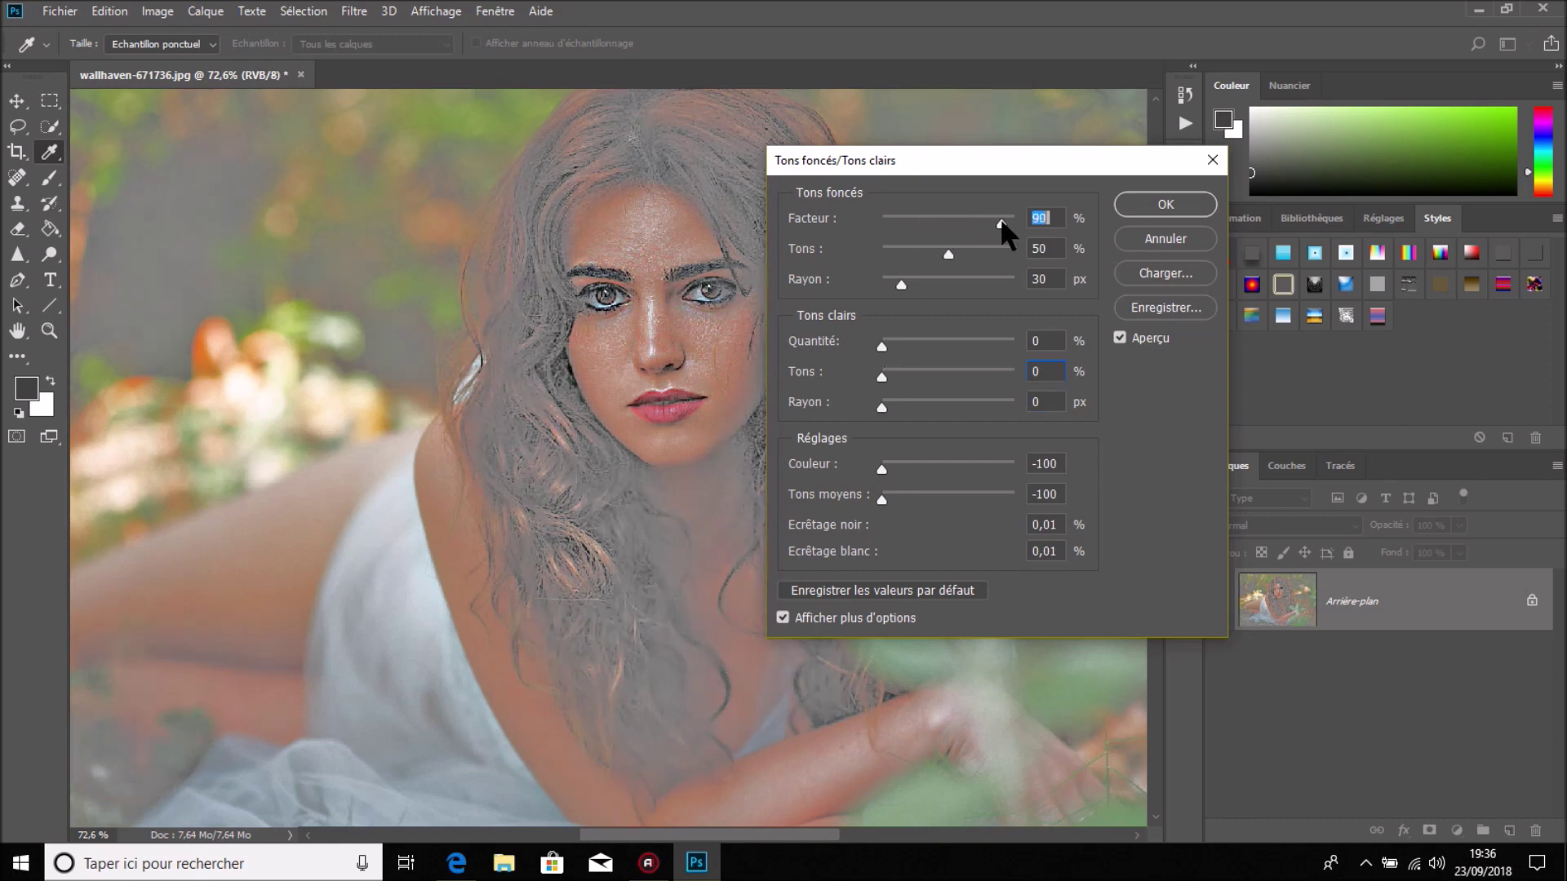
mouse_move(1010, 236)
mouse_down()
mouse_move(1023, 240)
mouse_move(898, 224)
mouse_up()
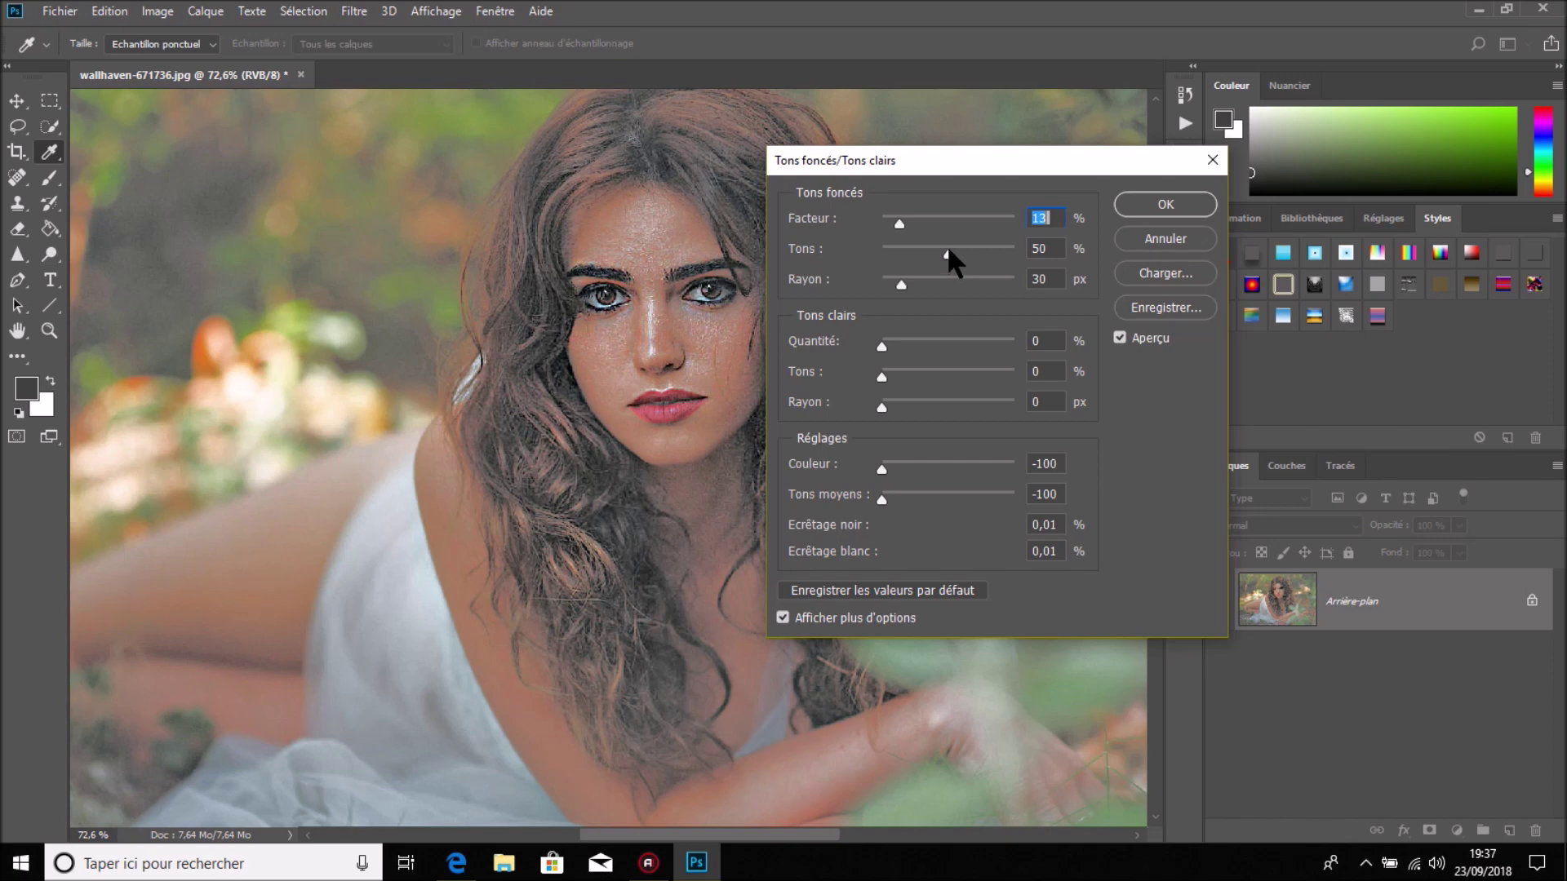
mouse_move(949, 254)
mouse_down()
mouse_move(982, 258)
mouse_move(969, 260)
mouse_up()
Step: Set shadow tone 56%, radius 64 px, colour -36, midtone contrast -50, and apply
drag(956, 254, 955, 256)
mouse_move(901, 282)
mouse_down()
mouse_move(996, 284)
mouse_move(922, 283)
mouse_up()
drag(881, 469, 927, 483)
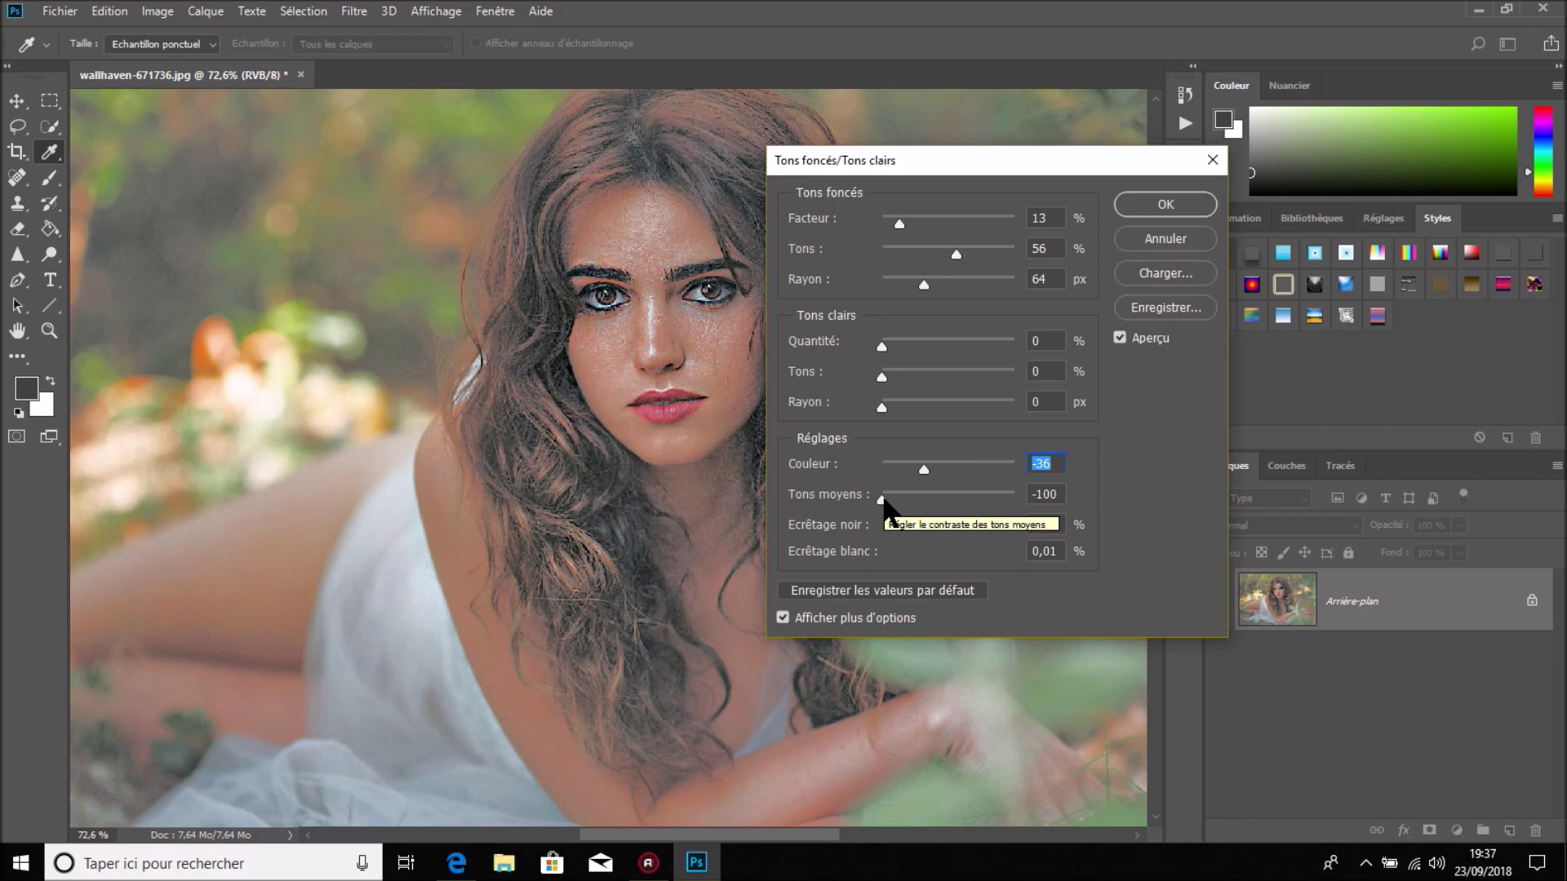
drag(883, 499, 917, 511)
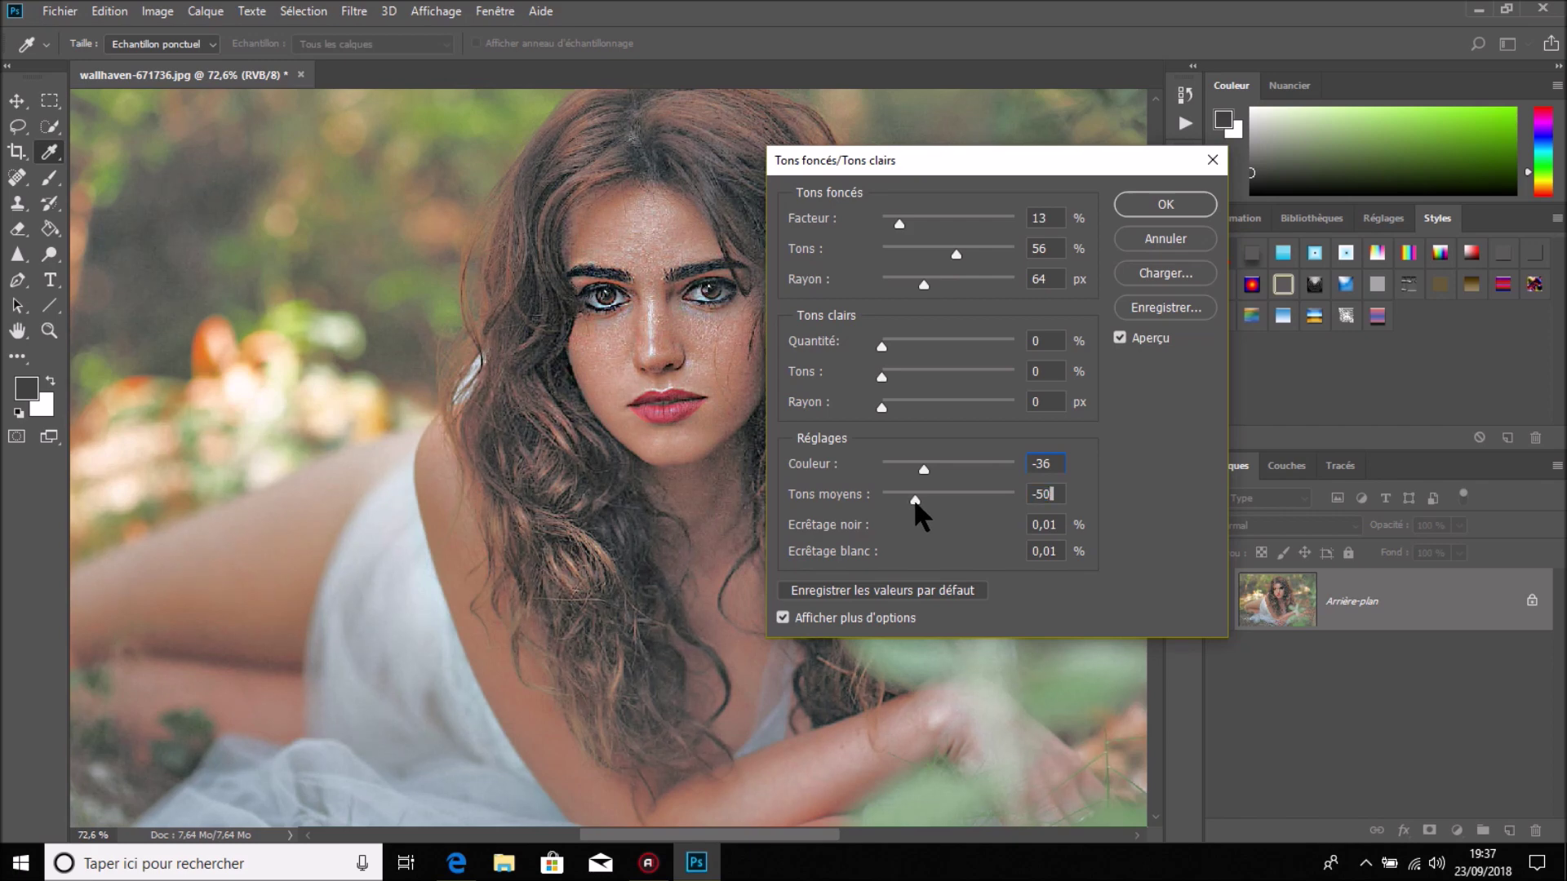
click(1152, 204)
key(y)
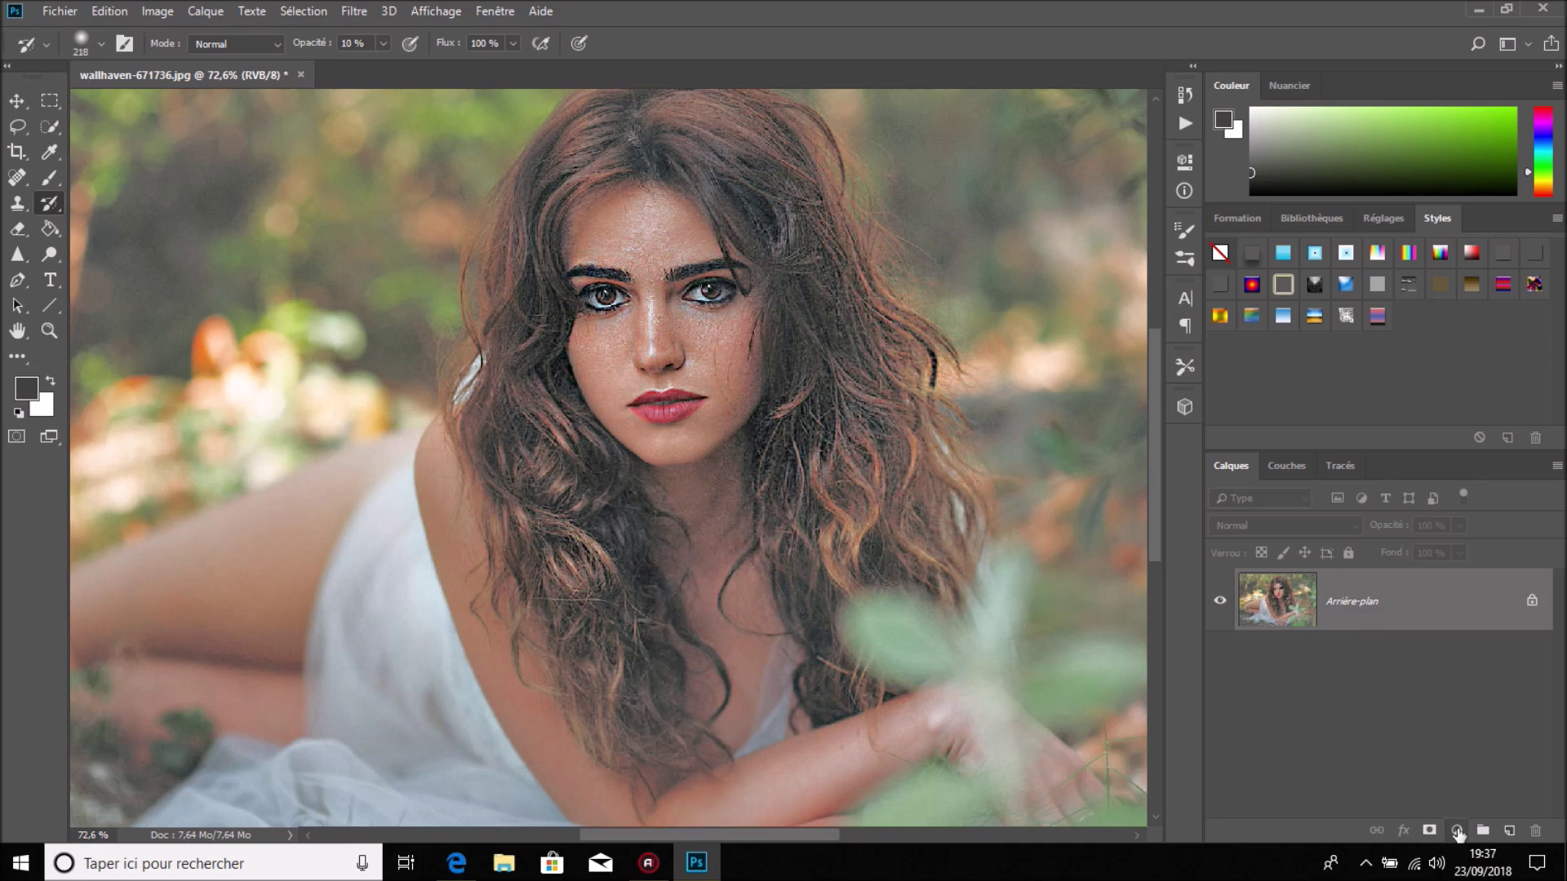
Step: Add a Vibrance adjustment layer with Vibrance +39 and Saturation +5
click(1457, 831)
click(1433, 621)
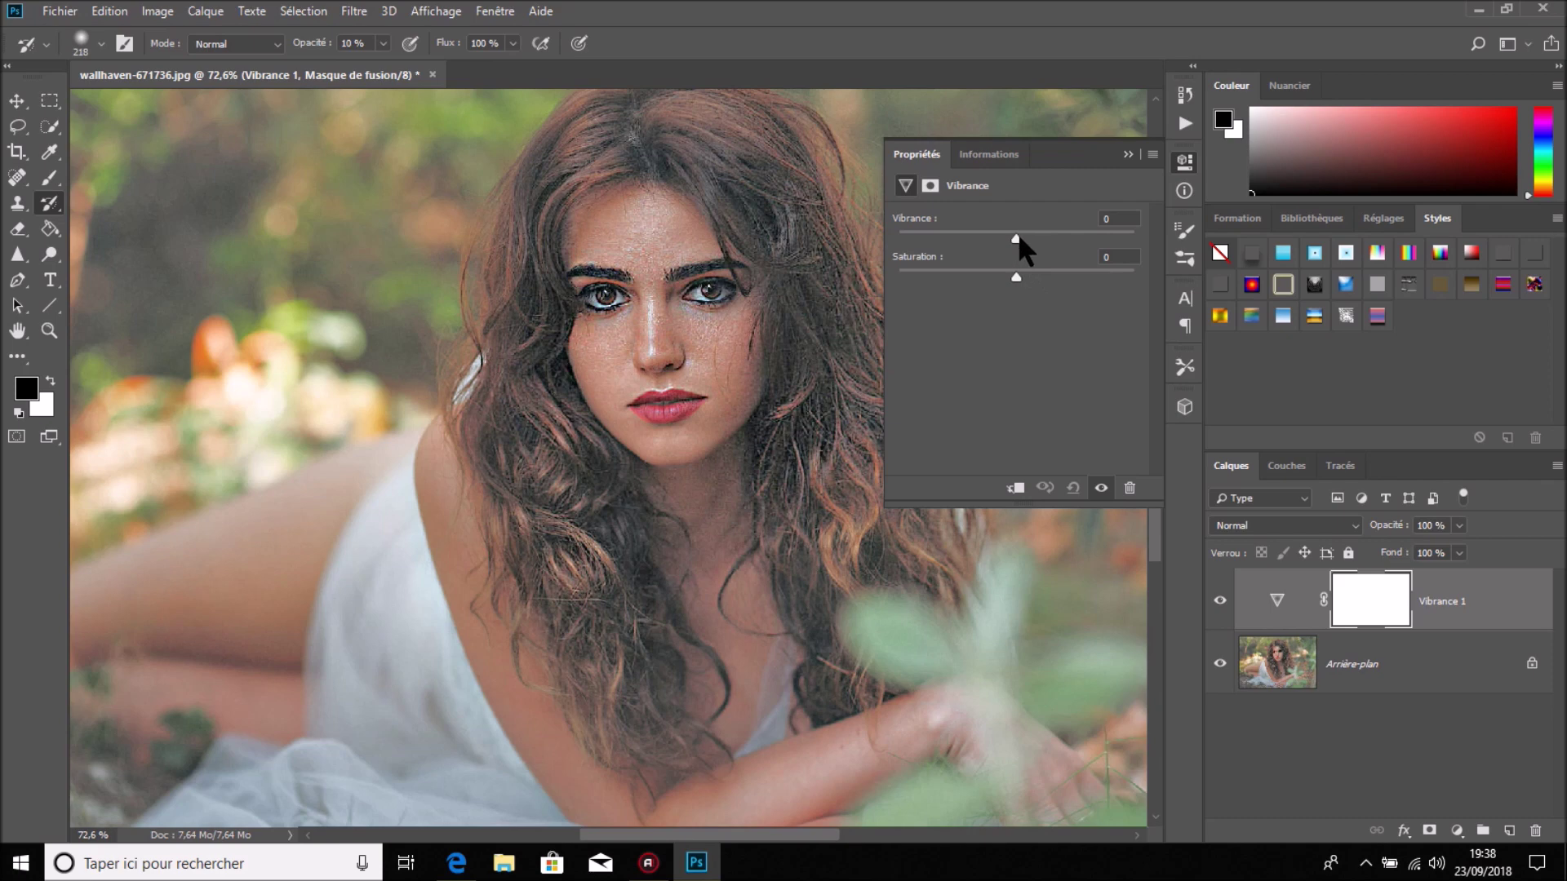
drag(1016, 236, 1029, 237)
mouse_move(1030, 237)
mouse_down()
mouse_move(1110, 236)
mouse_move(1071, 235)
mouse_up()
mouse_move(1071, 235)
mouse_down()
mouse_move(1027, 280)
mouse_move(1077, 276)
mouse_up()
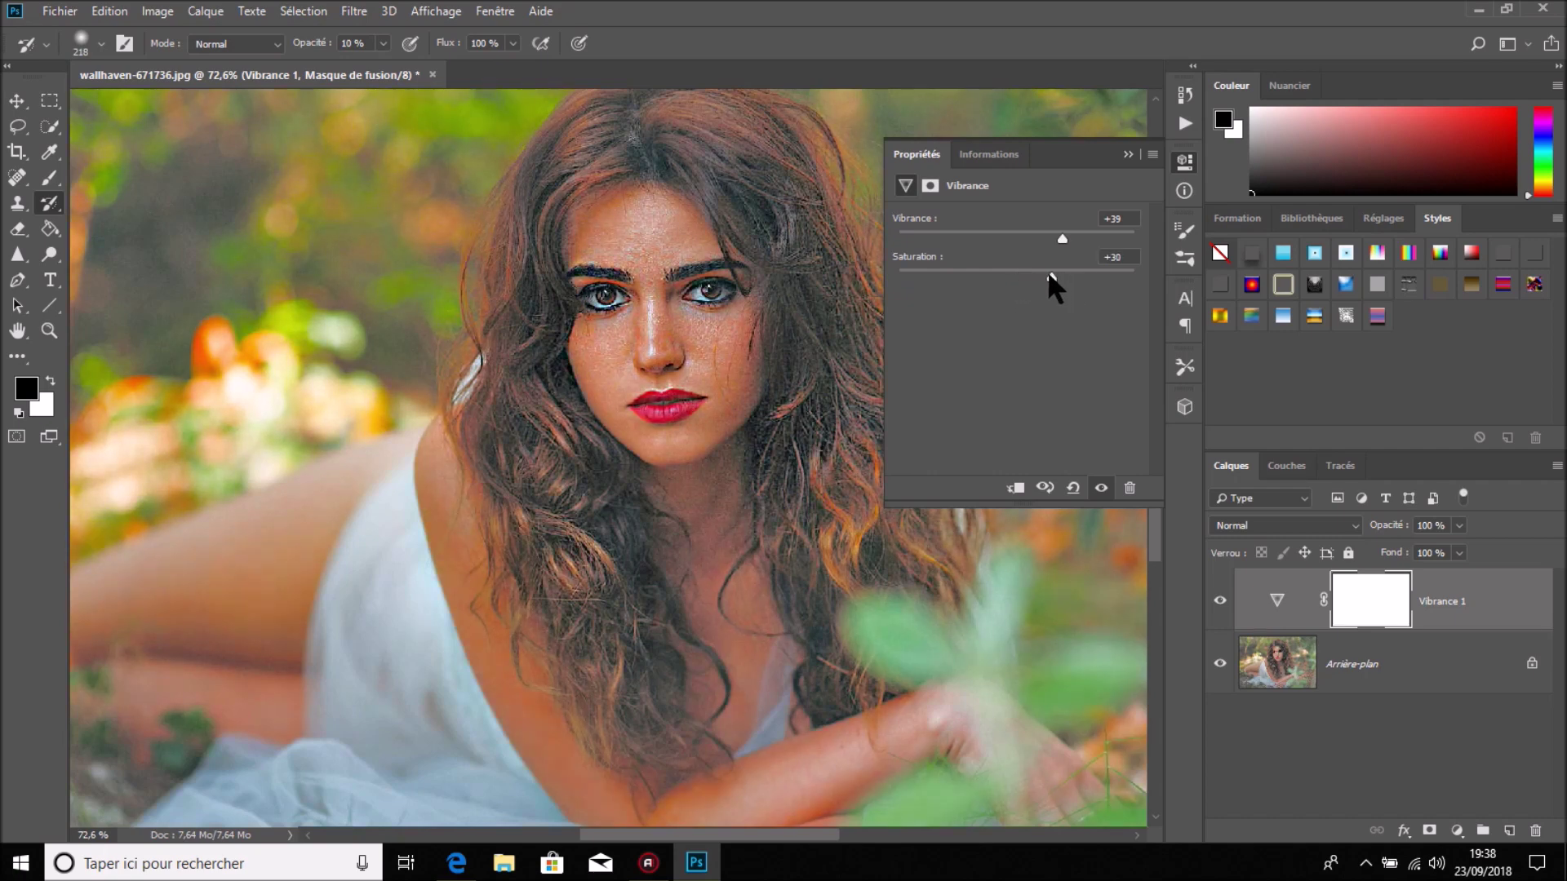
mouse_move(1044, 276)
mouse_down()
mouse_move(927, 277)
mouse_move(1017, 275)
mouse_up()
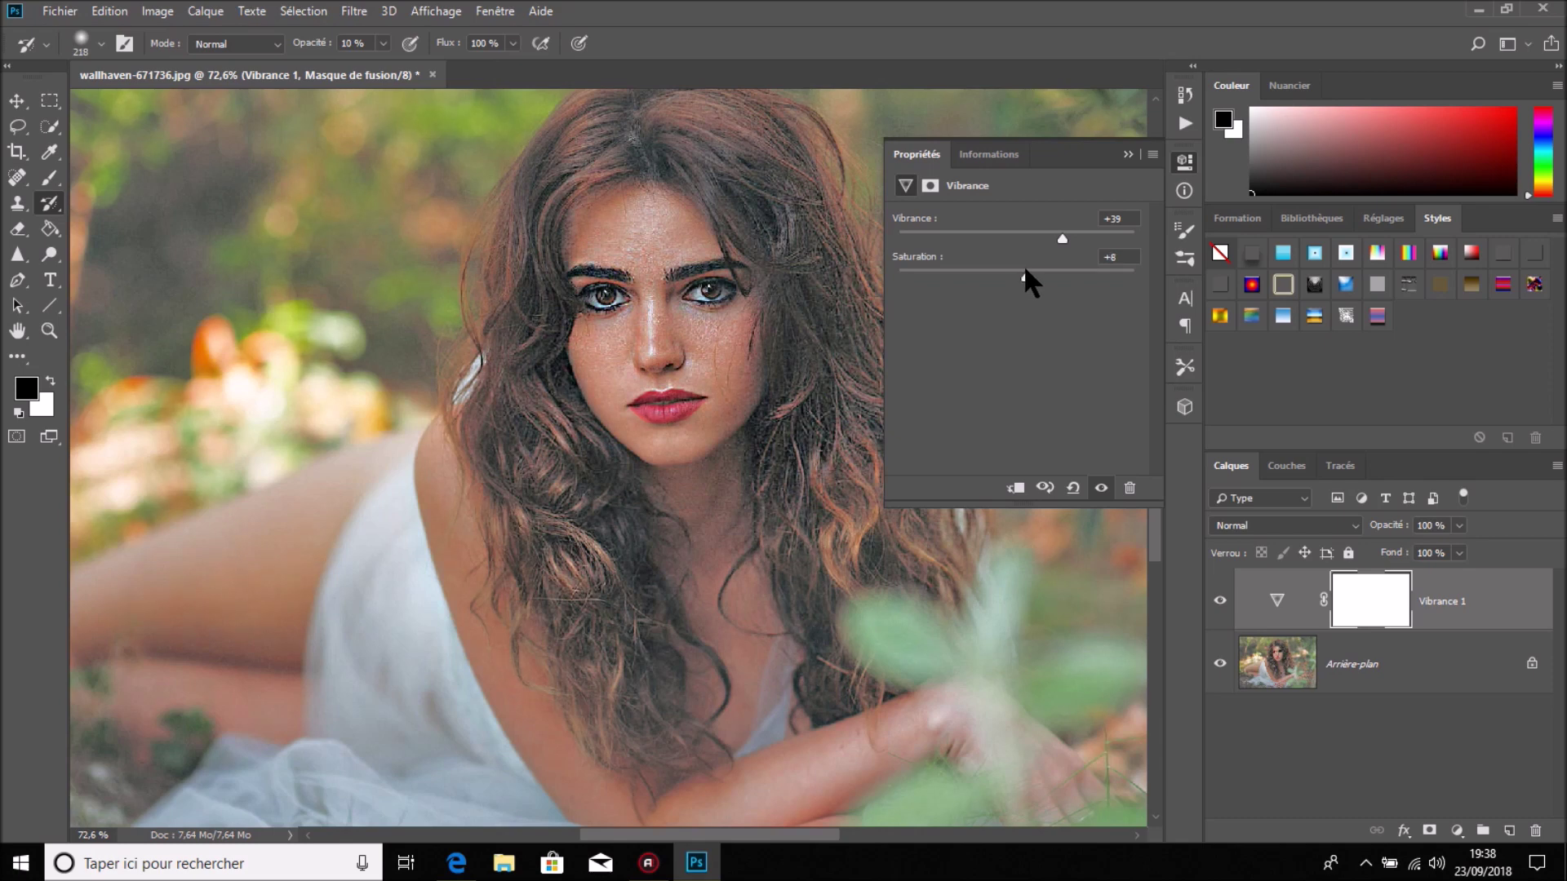
drag(1023, 269, 1020, 270)
click(1187, 157)
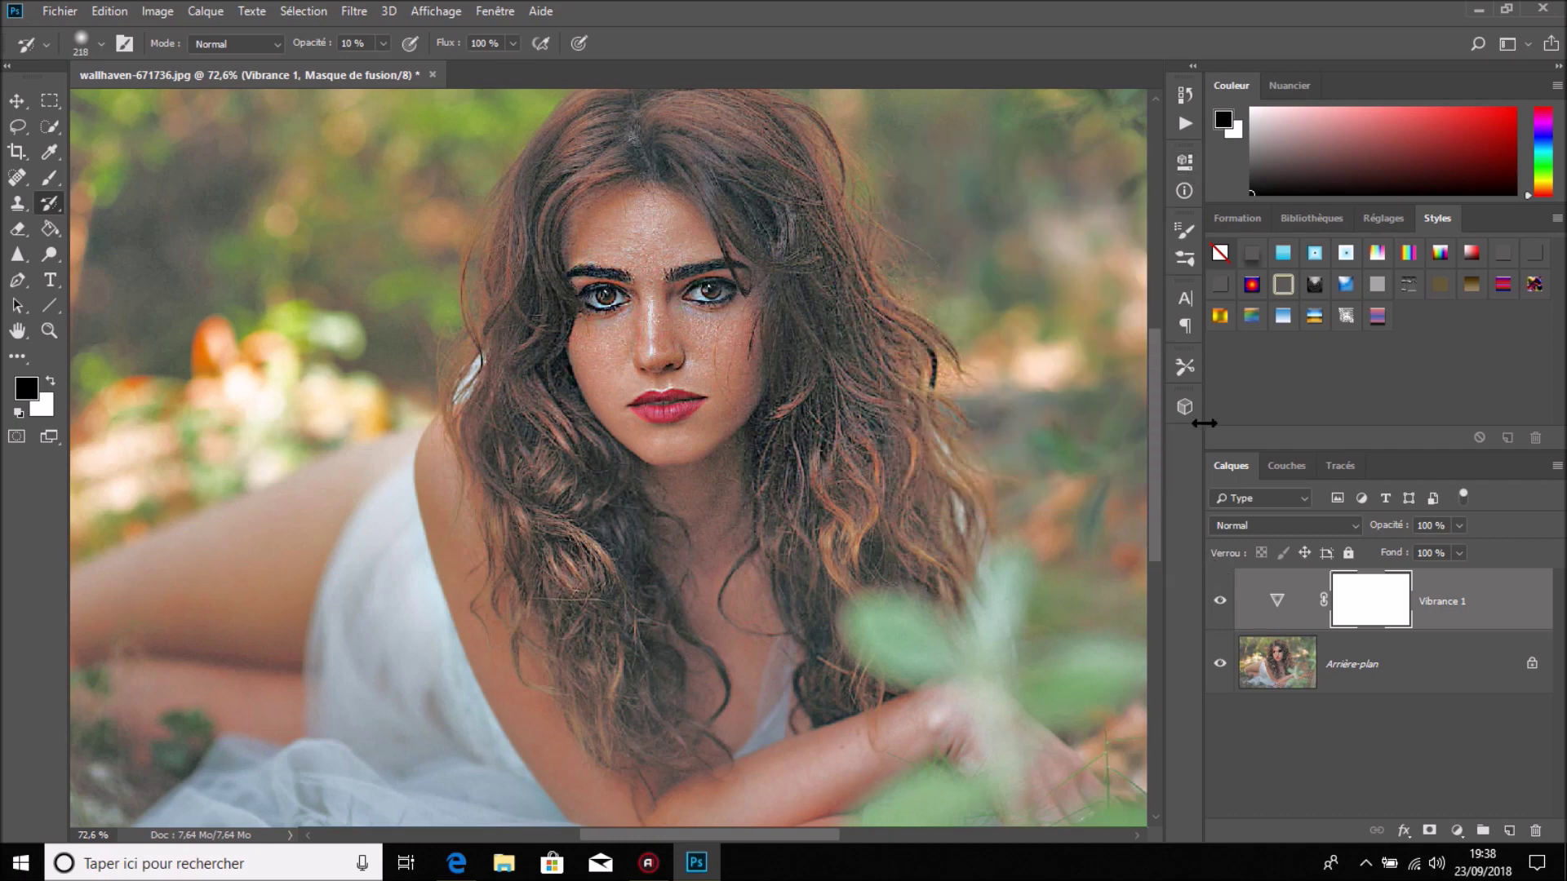
click(1187, 89)
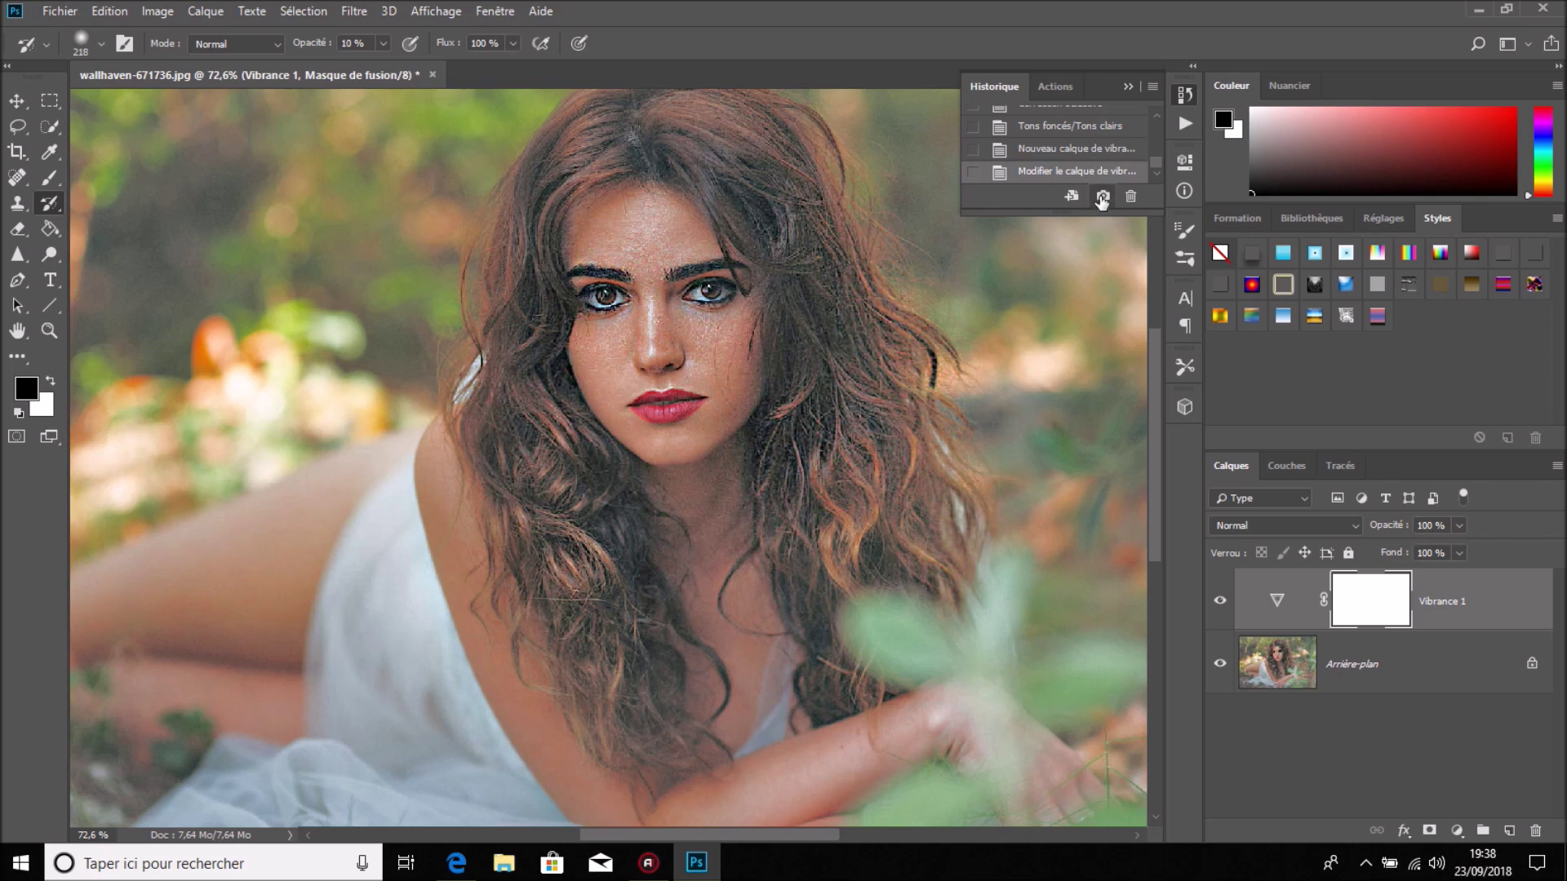
Step: Take snapshot Instantané 1, compare with the original, then return to the snapshot
click(1035, 176)
scroll(1053, 159, up, 5)
click(1088, 121)
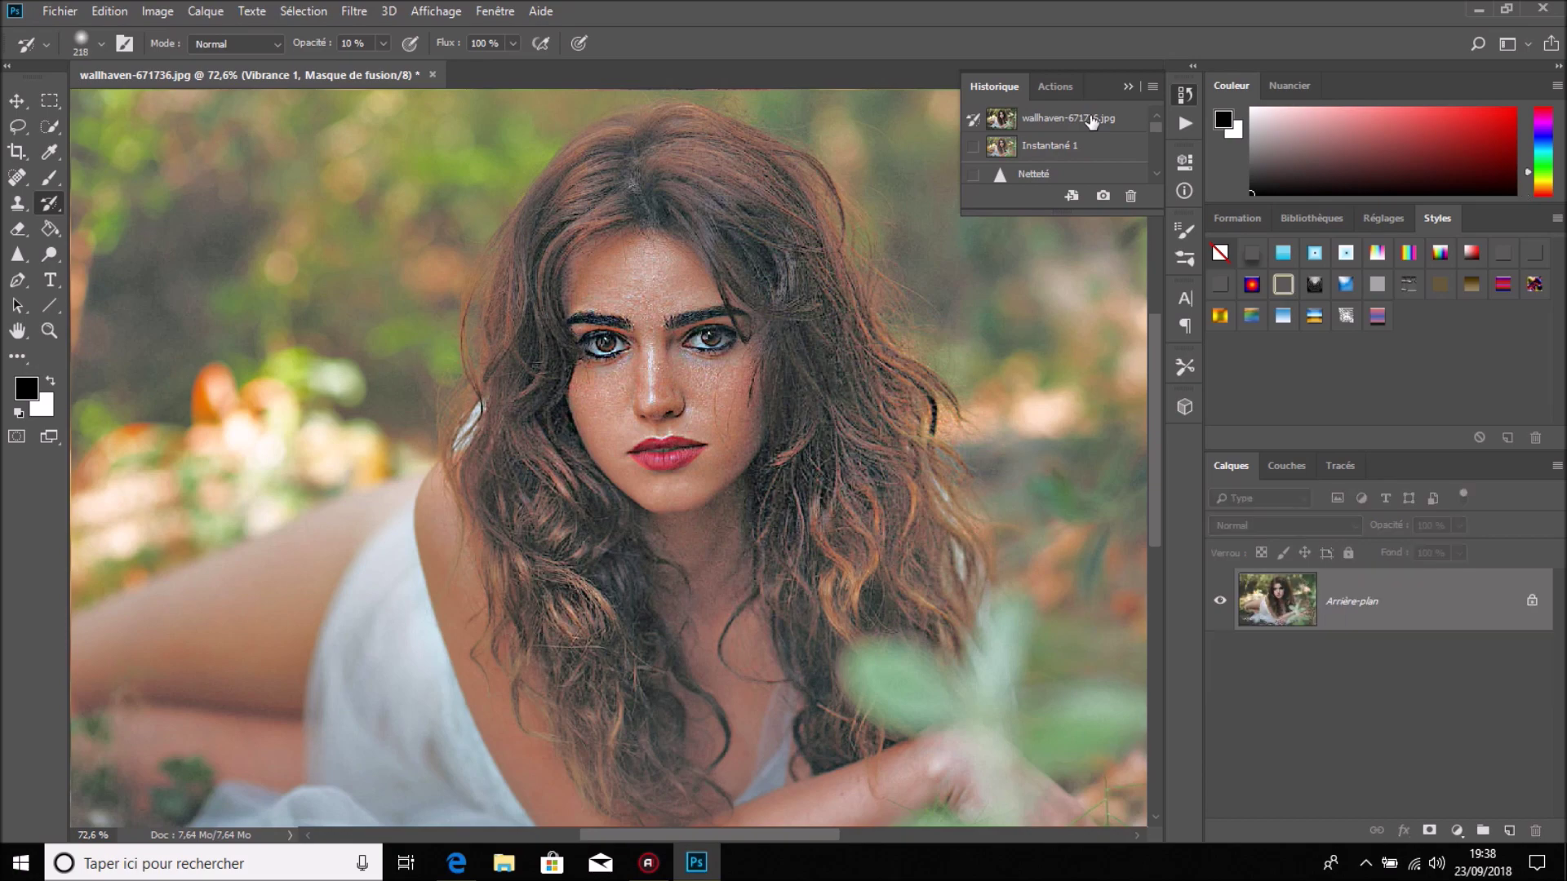
click(1084, 151)
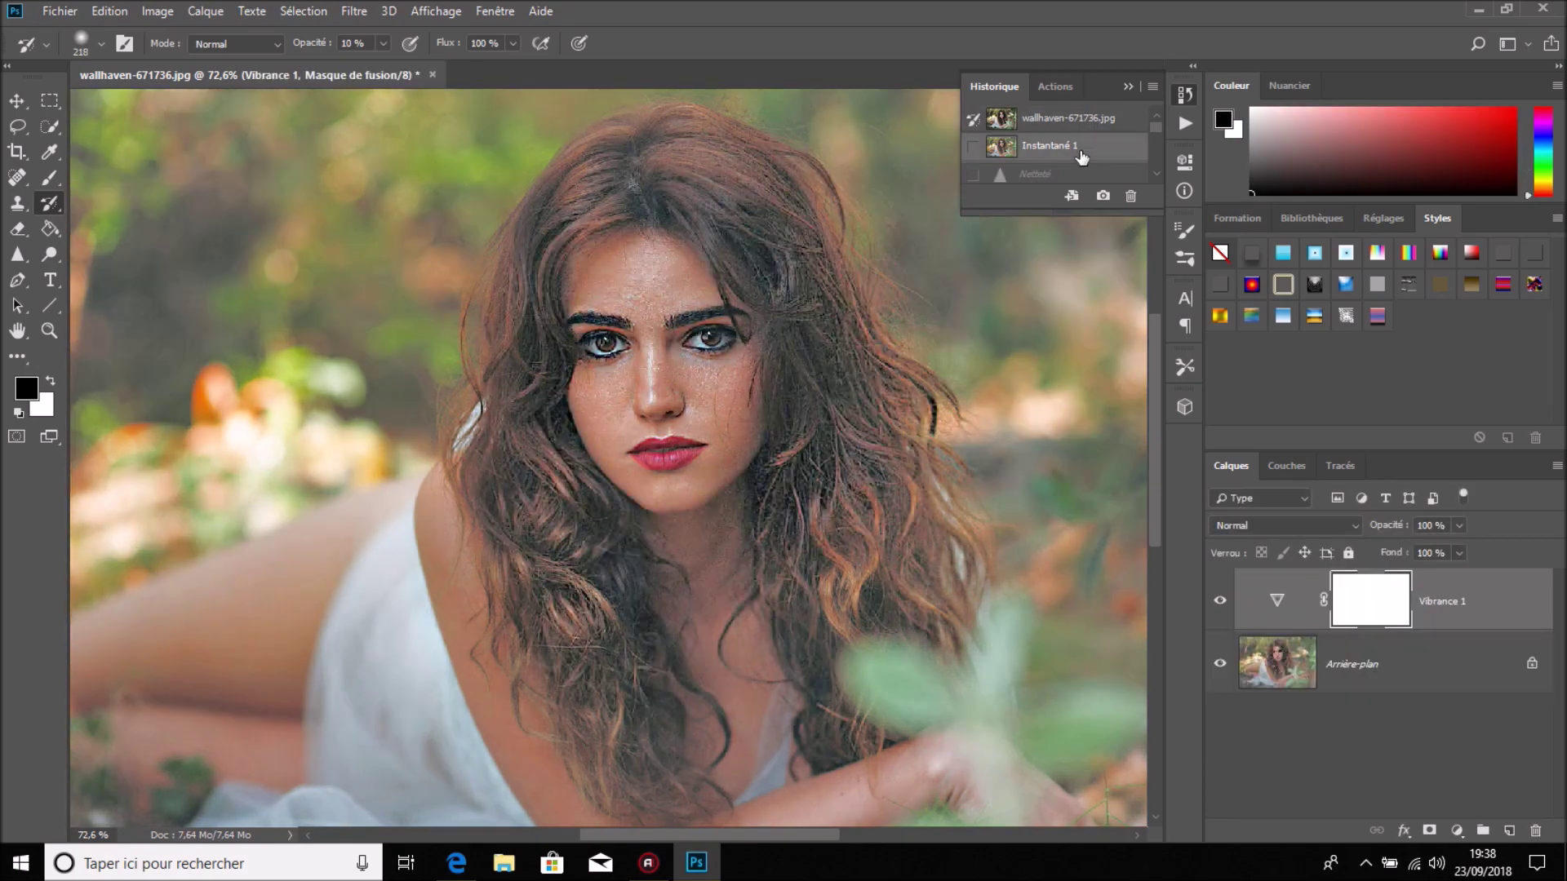